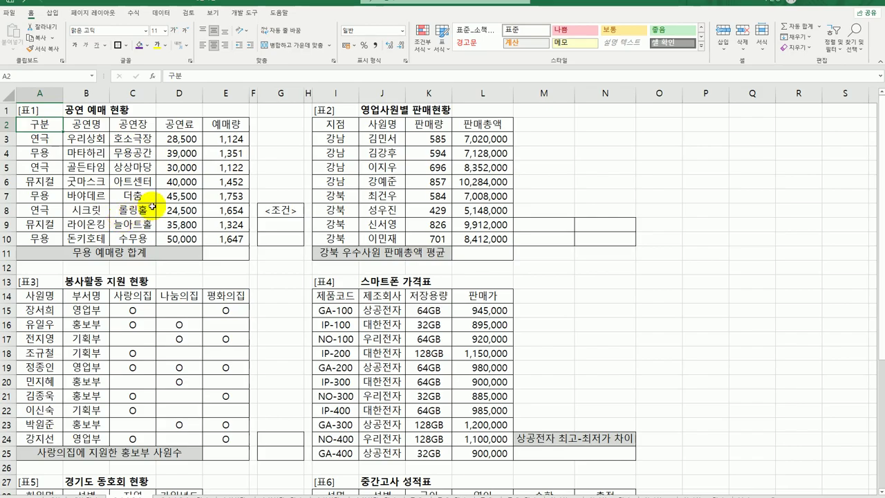
- Enter the criteria label 구분 in G9 and the value 무용 in G10 under <조건>
click(228, 254)
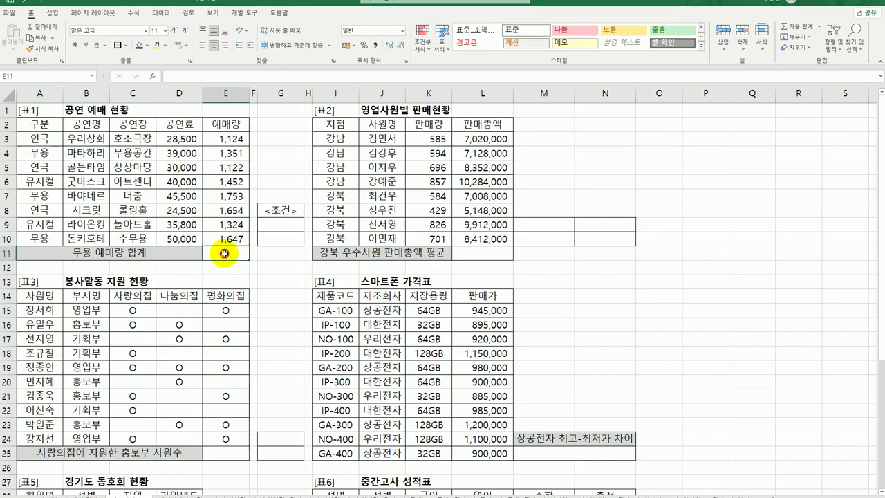
click(284, 221)
click(284, 240)
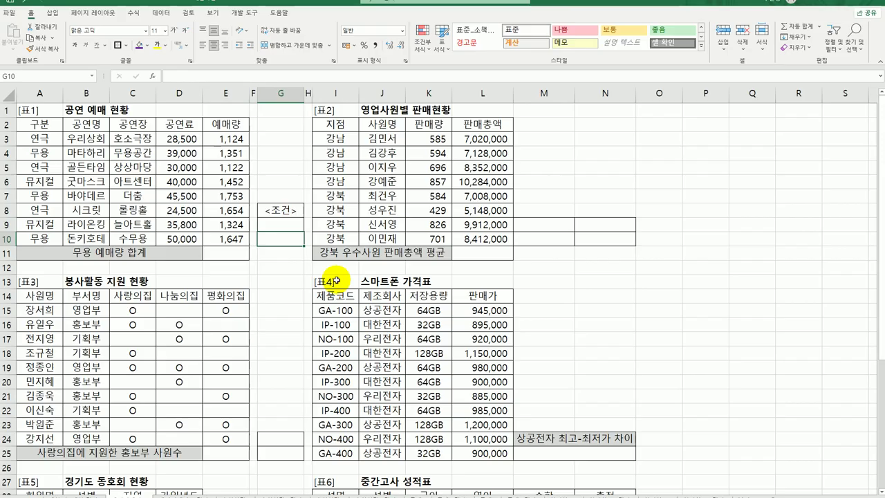
key(Up)
text(구분)
key(Return)
text(무용)
key(Return)
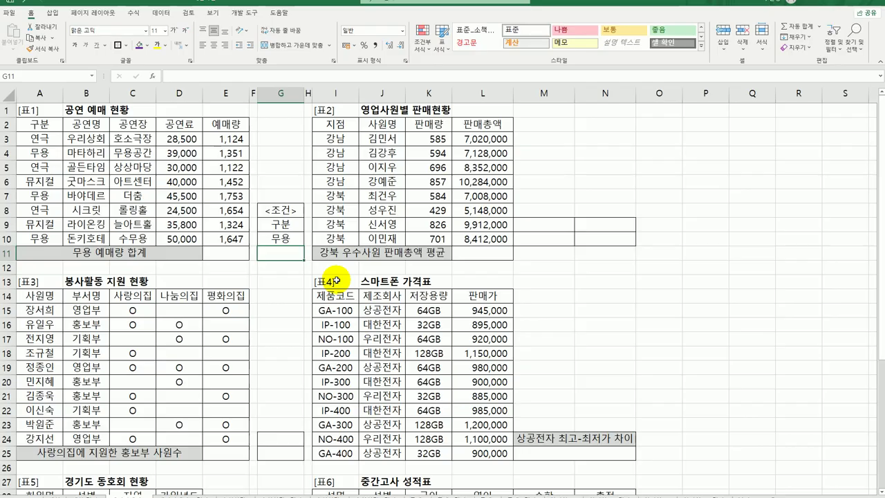
- Copy the 구분 header and a 무용 entry from table 1 into the criteria cells G9:G10
click(43, 124)
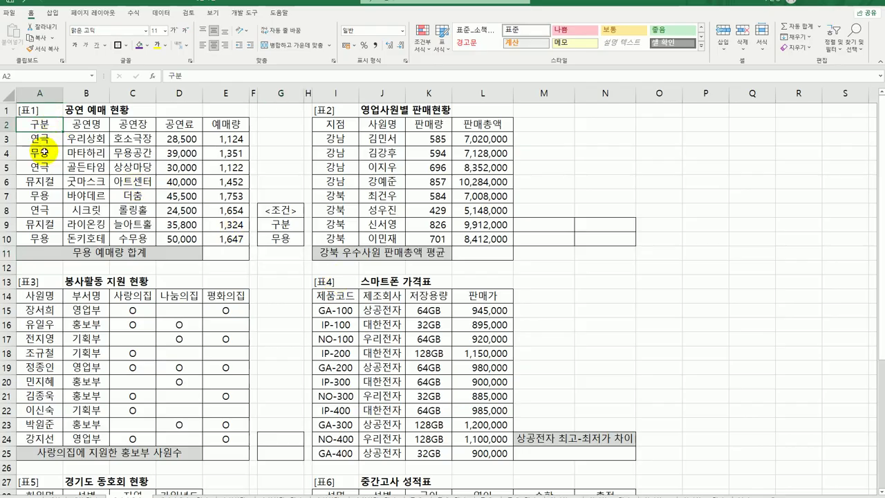
ctrl+click(43, 153)
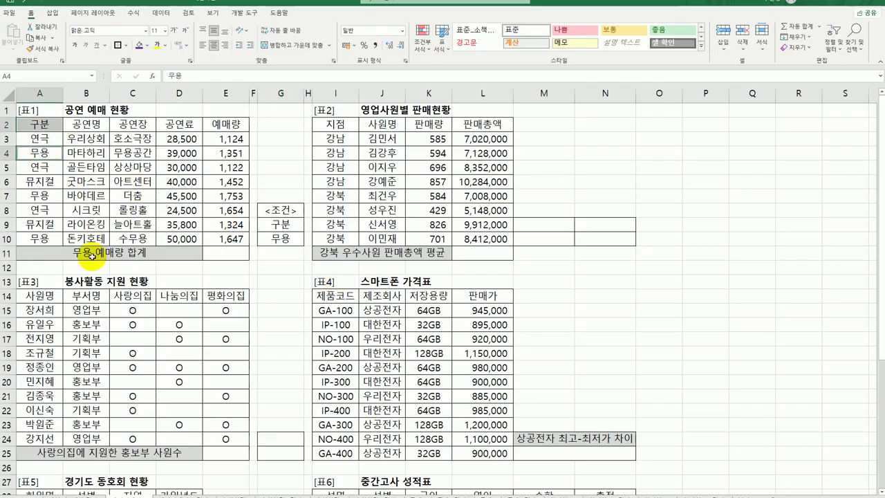
key(ctrl+c)
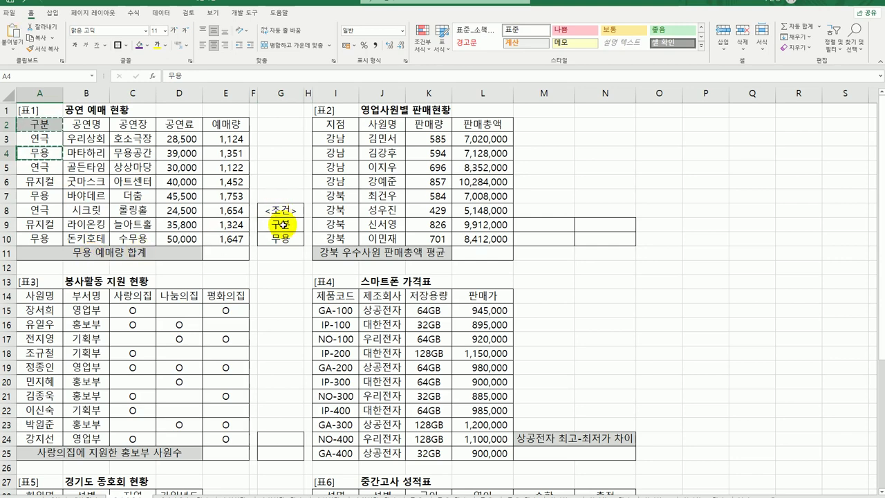
click(281, 224)
key(ctrl+v)
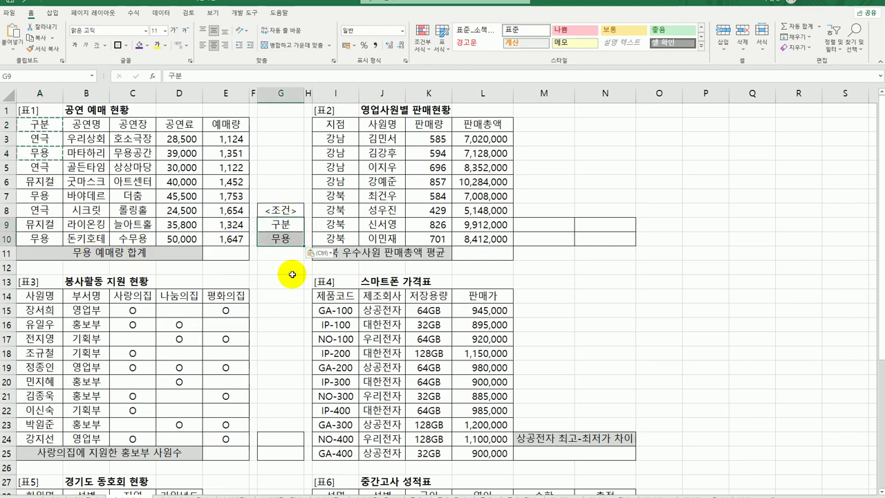
click(281, 239)
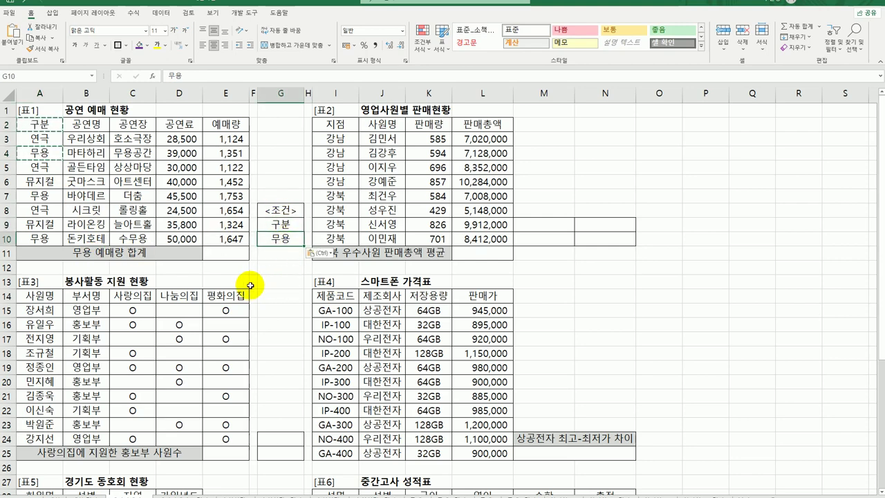
- Start a DSUM formula in E11 with its function arguments open and set the database range to A2:E10
click(235, 254)
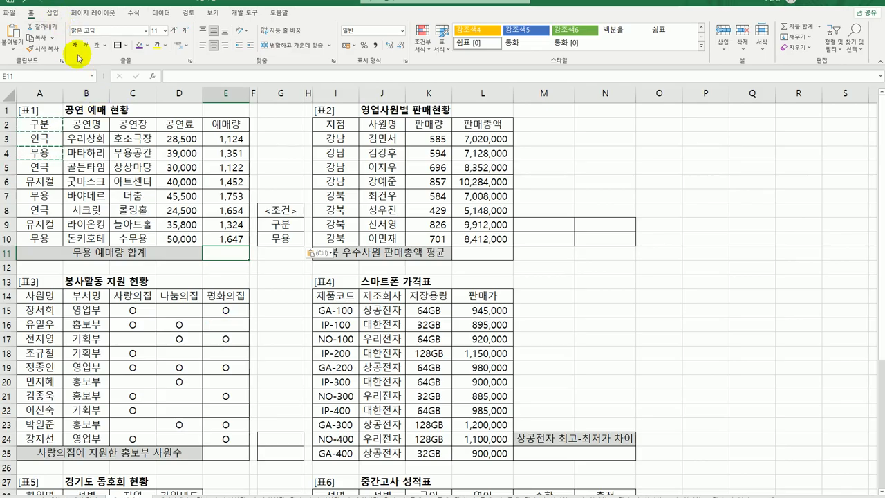
text(=)
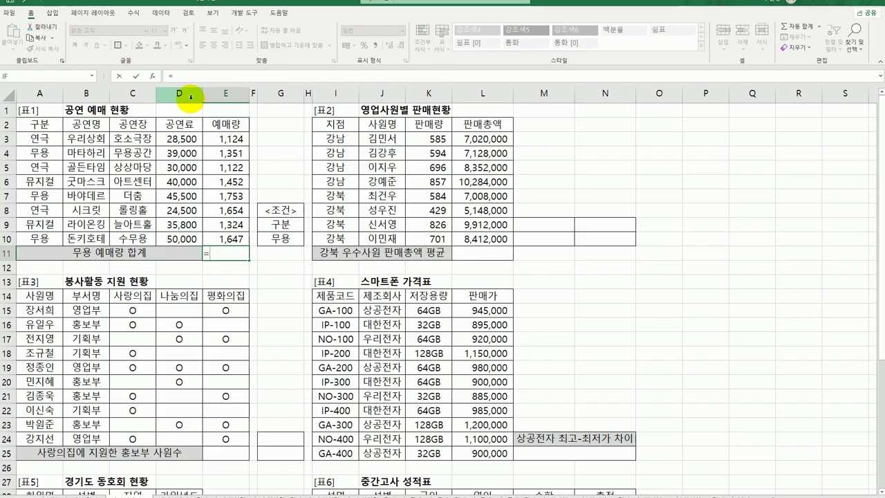
key(Hangul)
text(d)
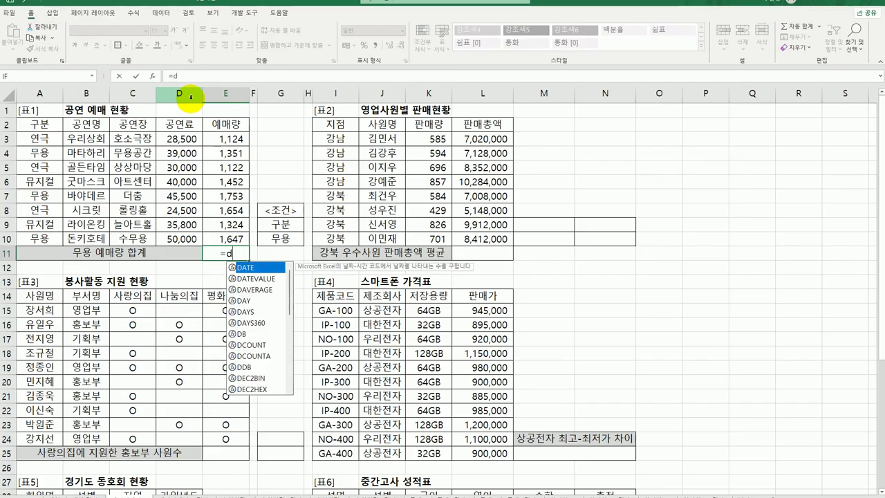
text(sum)
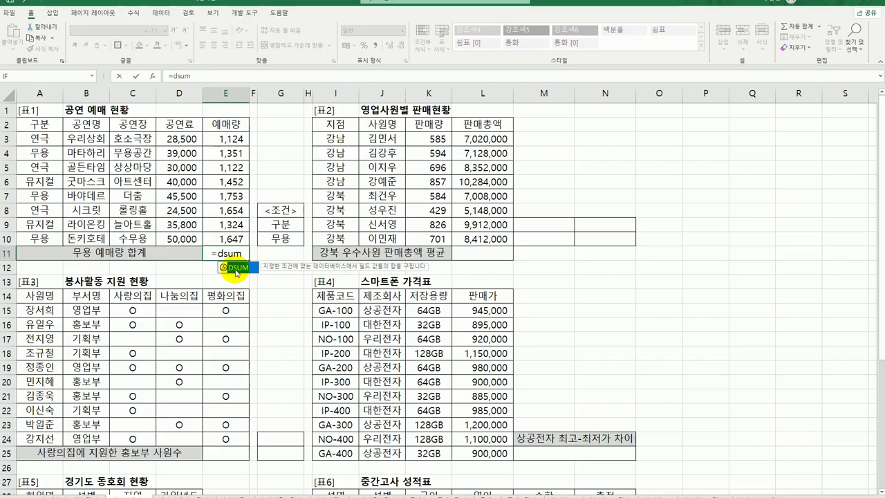
double_click(239, 267)
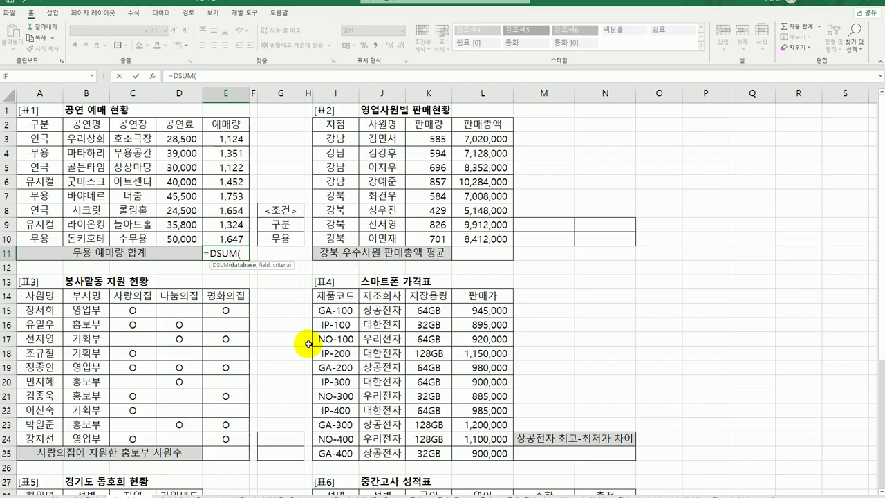
click(157, 78)
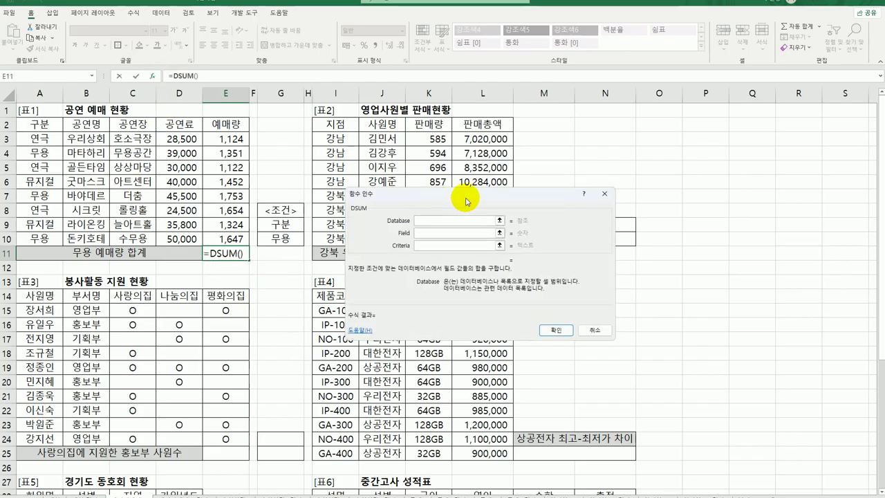
drag(465, 189, 453, 174)
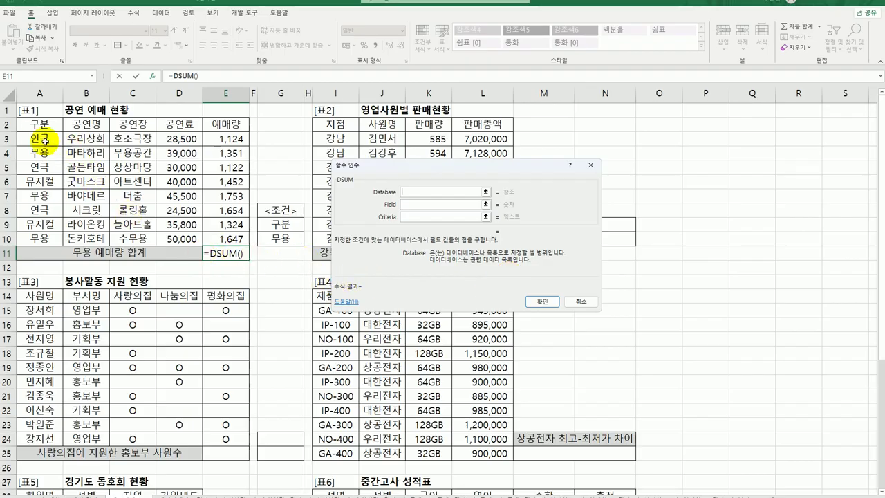
drag(31, 124, 219, 129)
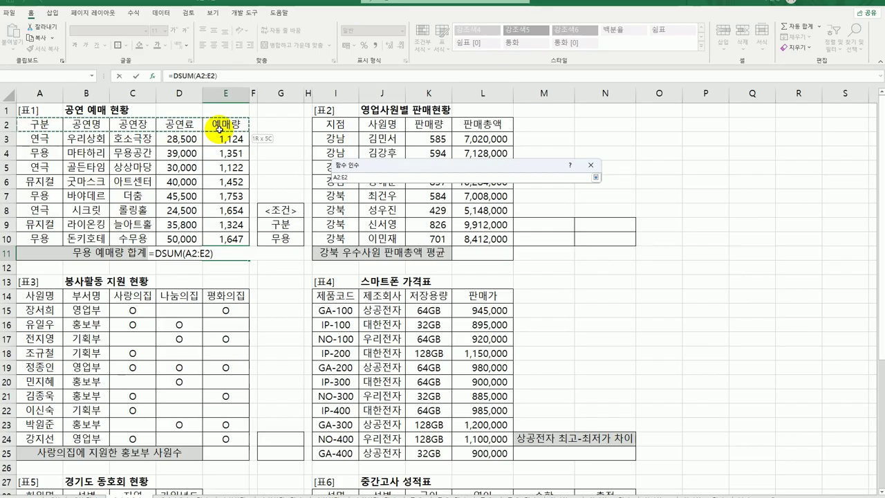
drag(48, 124, 231, 237)
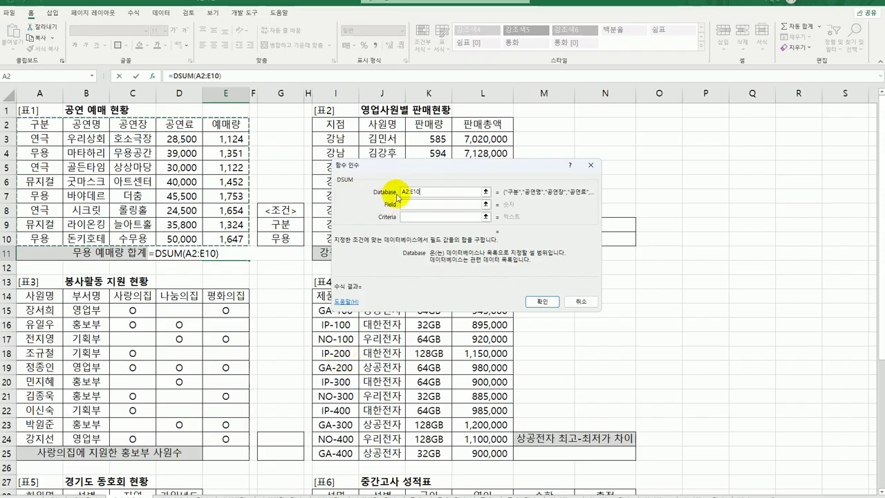
- Set the DSUM field argument to the 예매량 header cell E2, and replace that reference with column number 5
click(405, 205)
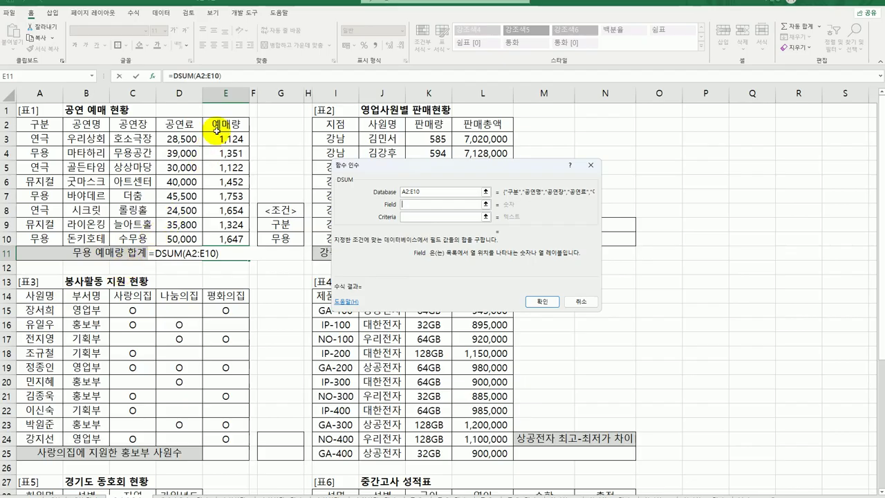
click(225, 125)
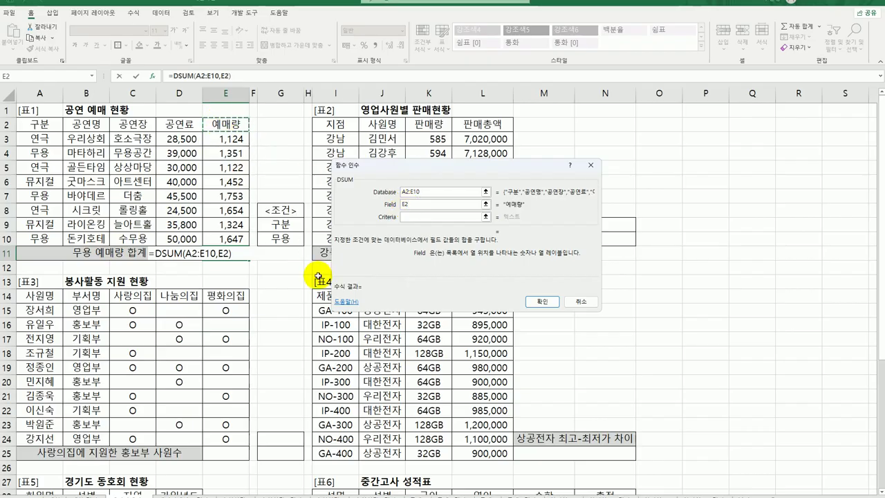
key(BackSpace)
key(BackSpace)
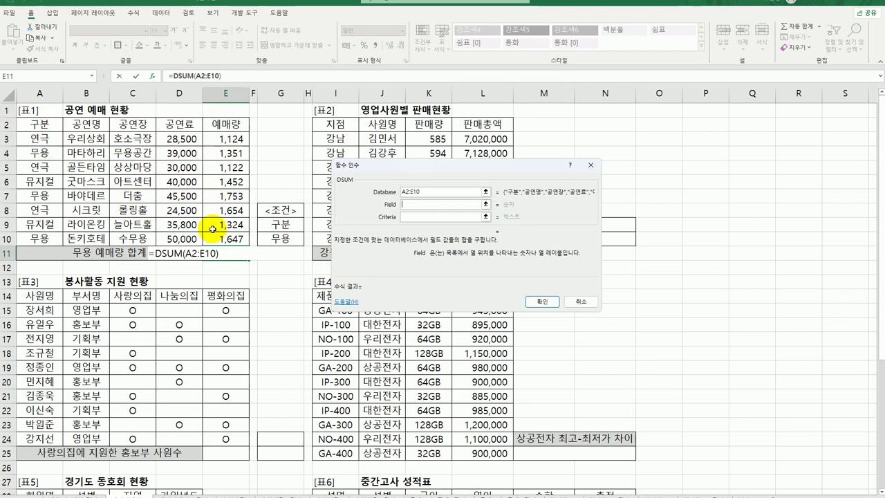
text(5)
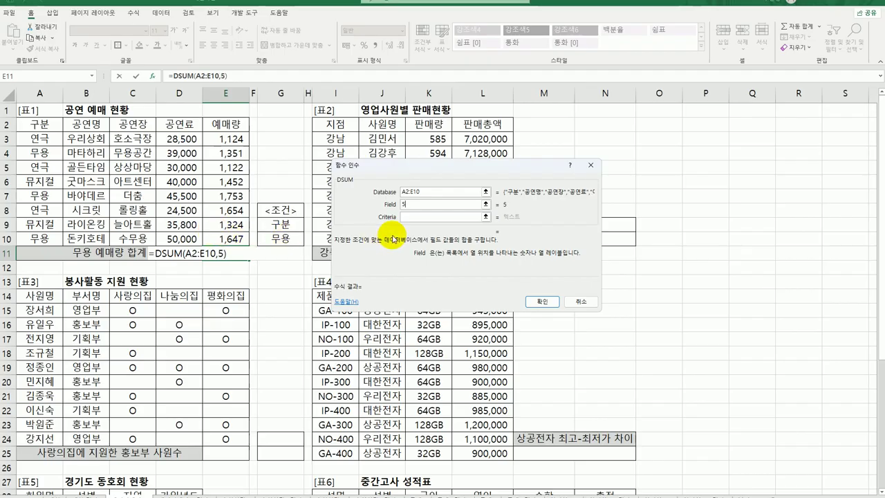
- Set the DSUM criteria to G9:G10 and complete the formula in E11
click(411, 218)
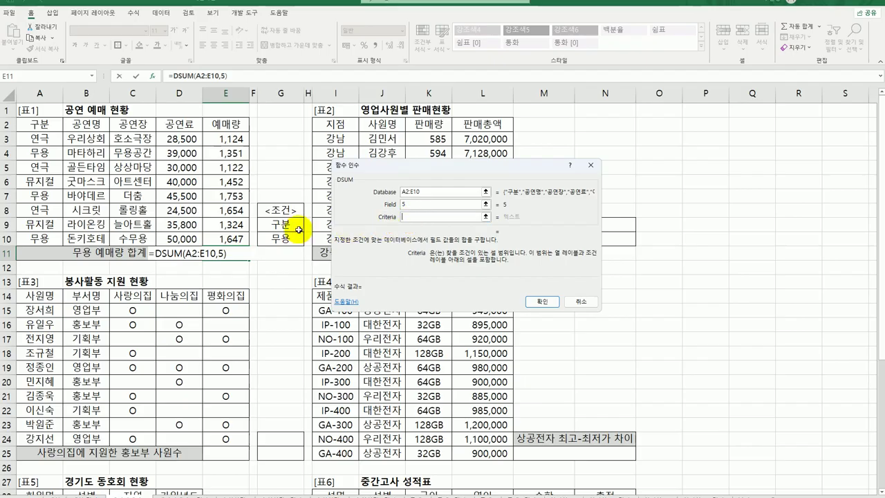
drag(286, 225, 291, 238)
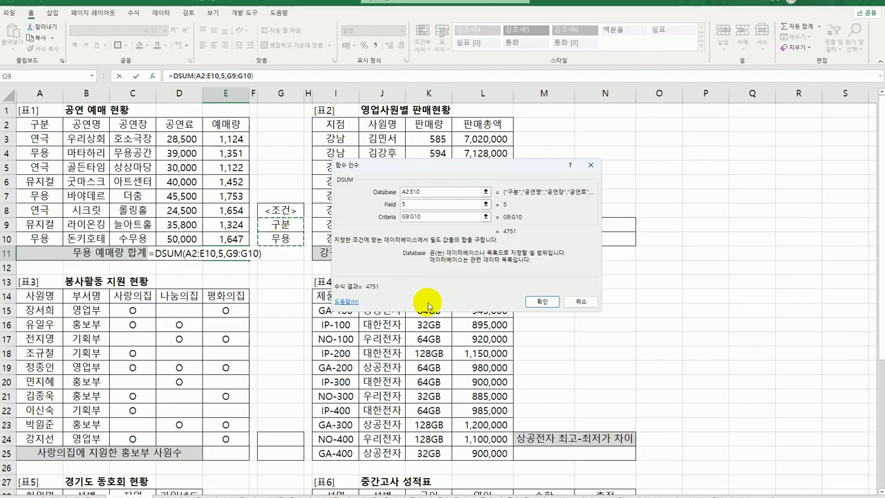
click(554, 301)
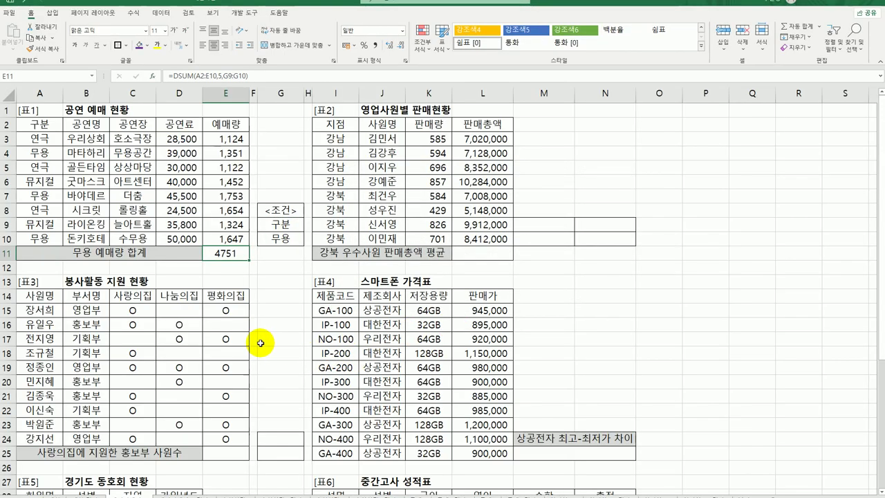
- Append the unit text 매 to the DSUM result in E11 using &"매"
double_click(234, 257)
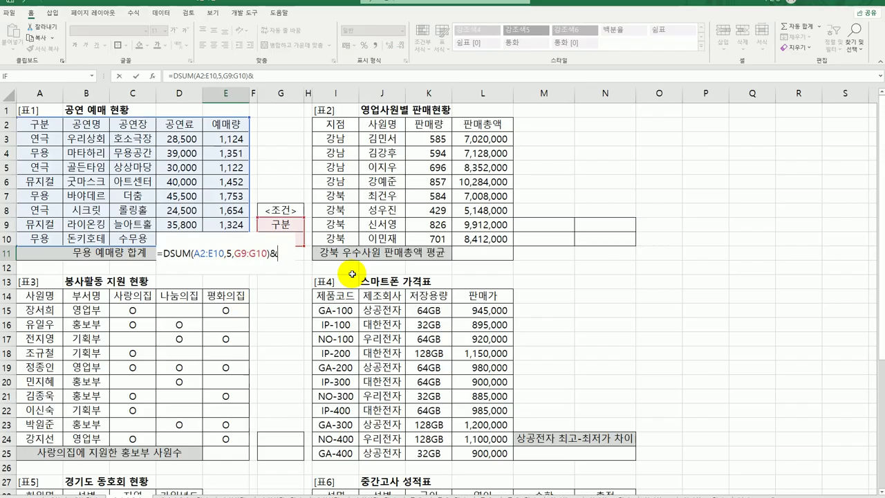
text(&"매)
text(")
key(Return)
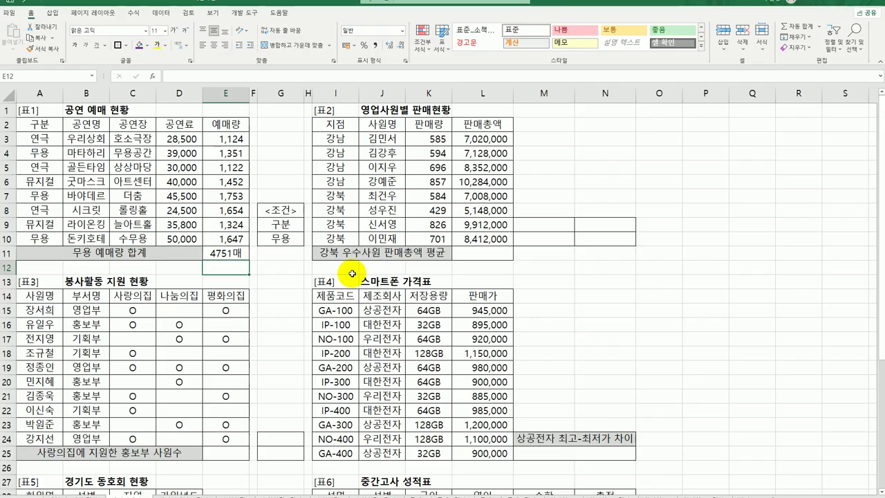
- Copy the 지점 header and a 강북 entry from table 2 into the criteria cells M9:M10
click(486, 254)
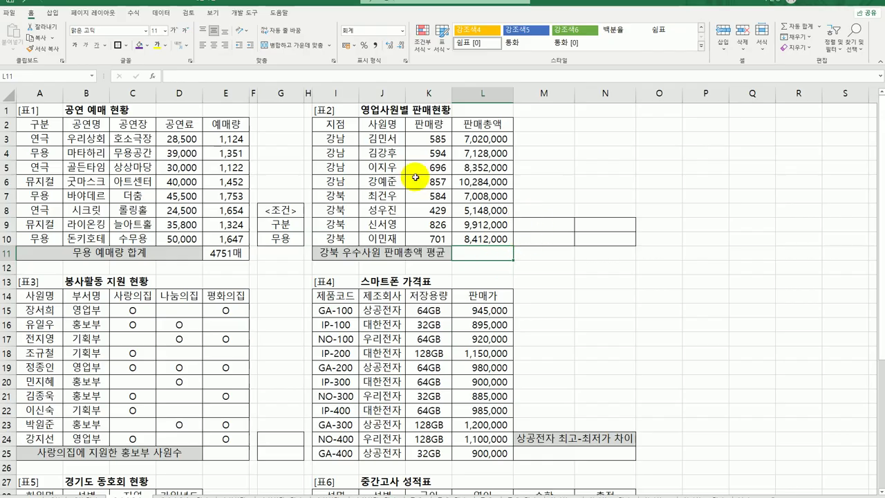
click(335, 124)
ctrl+click(335, 196)
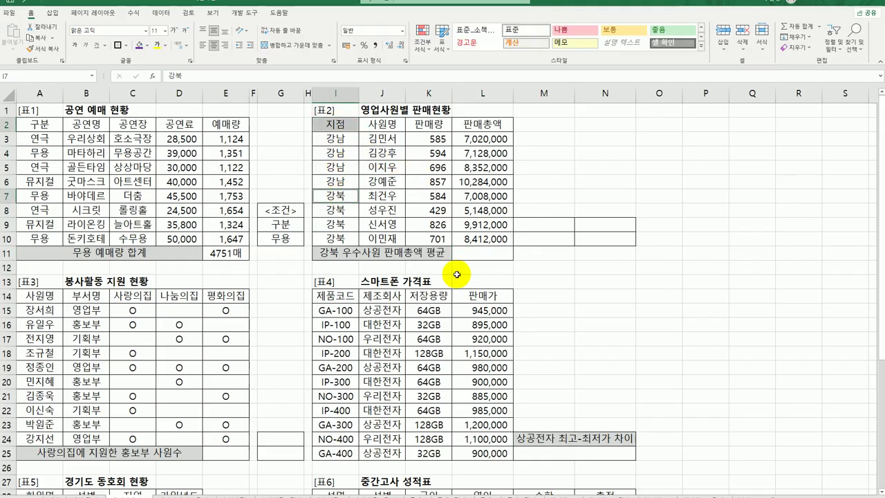
key(ctrl+c)
click(542, 224)
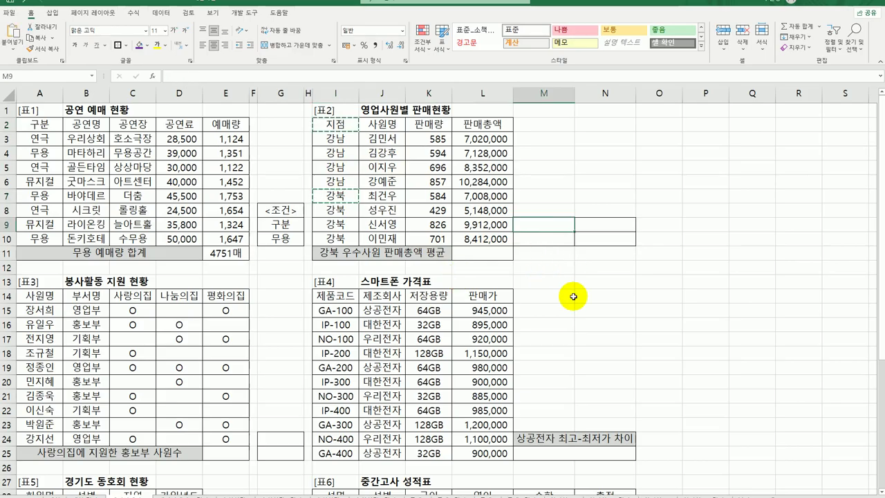
key(ctrl+v)
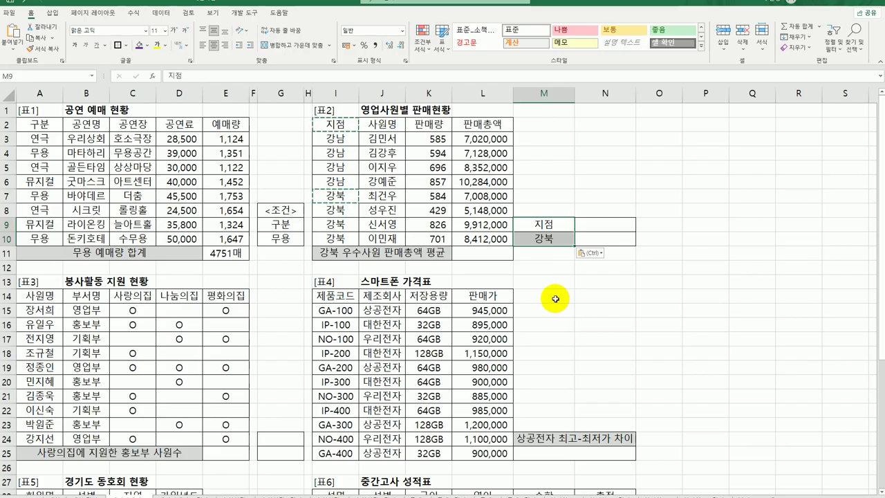
- Copy the 판매량 header from table 2 into N9 and enter the condition >=700 in N10
click(435, 124)
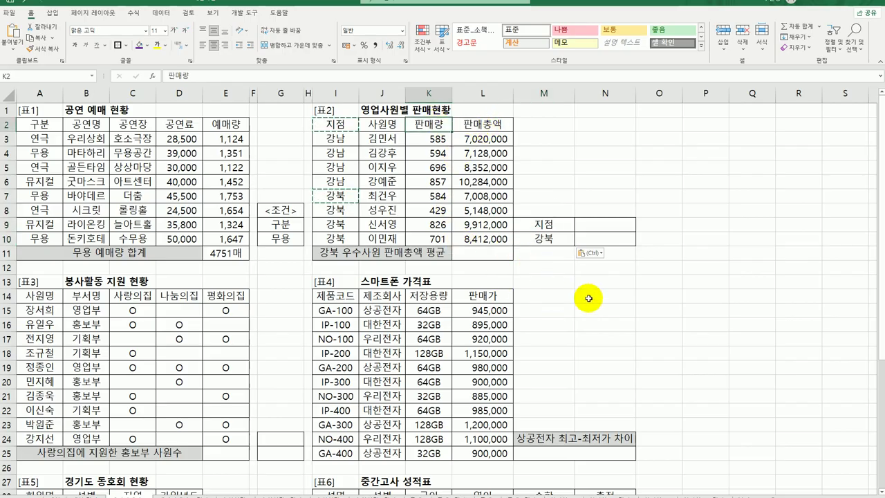
key(ctrl+c)
click(608, 218)
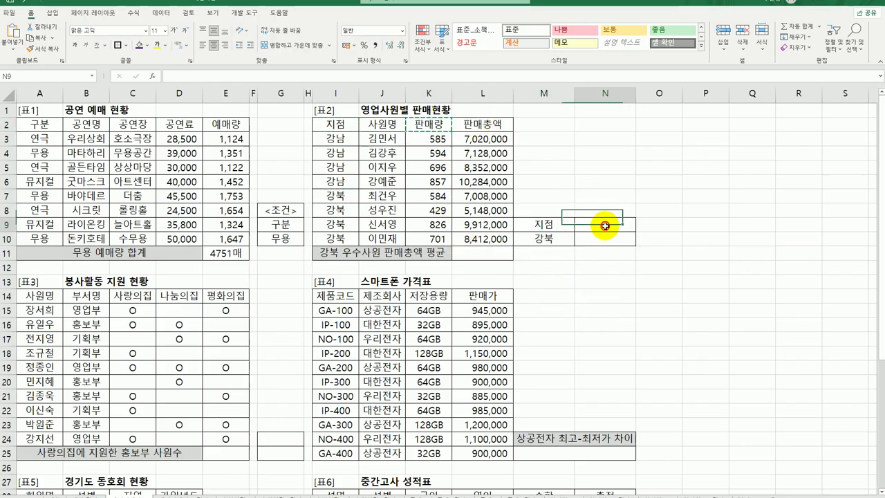
key(ctrl+v)
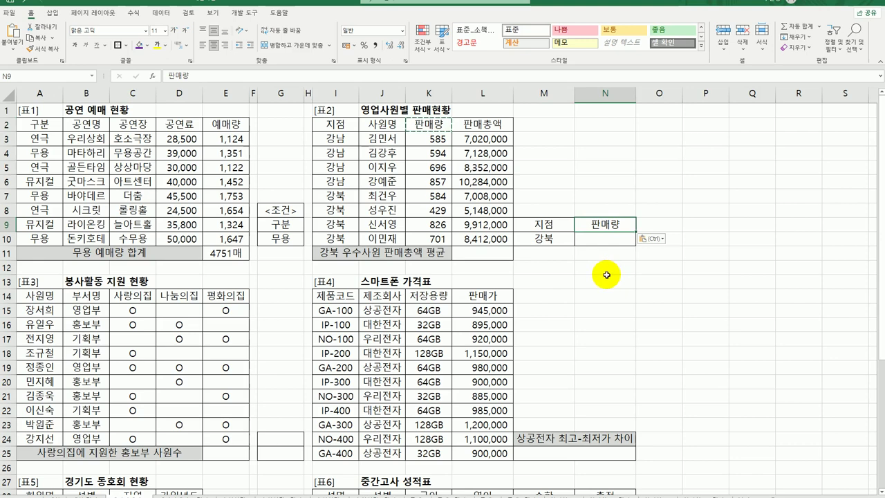
click(606, 239)
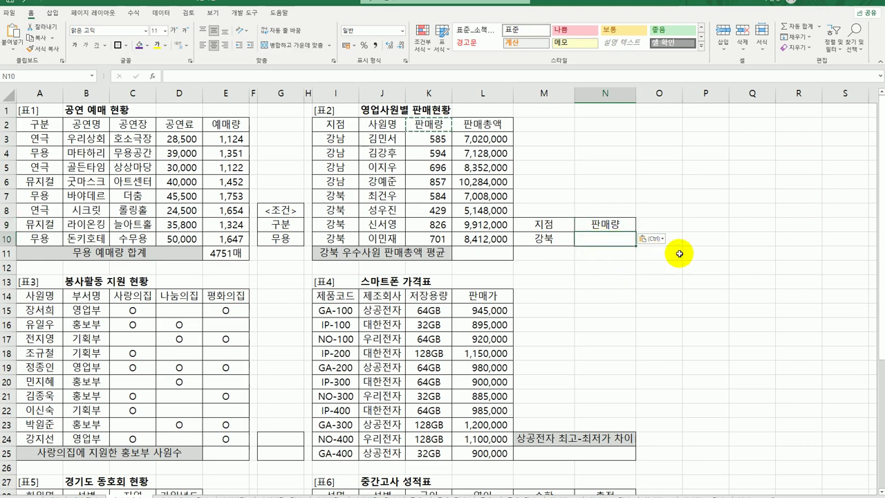
text(>=700)
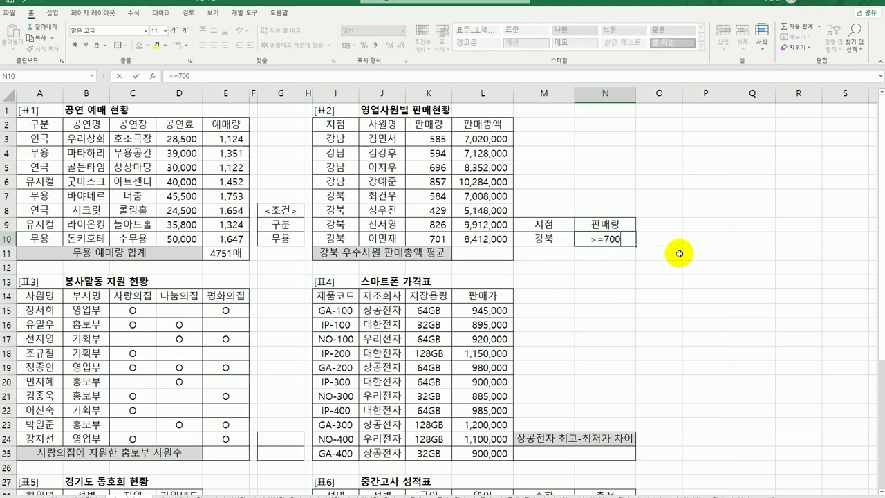
key(Return)
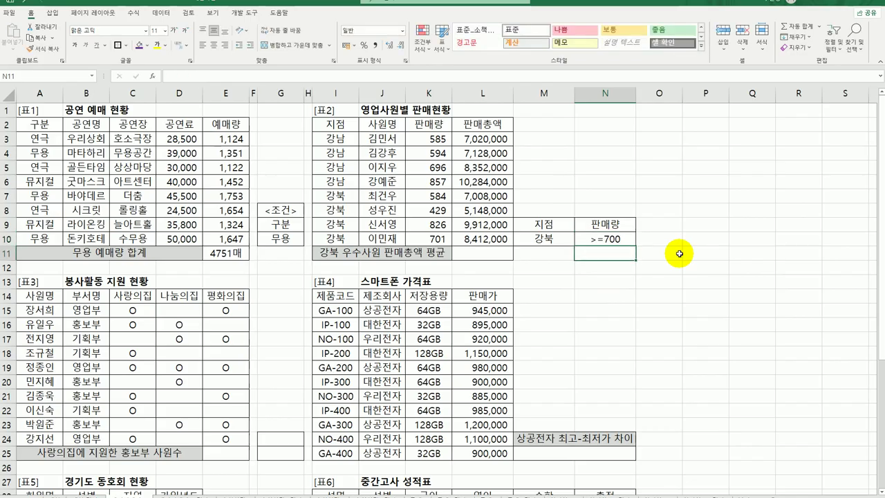
- Copy the criteria range M9:N10 to the empty cells starting at P9
drag(552, 239, 601, 240)
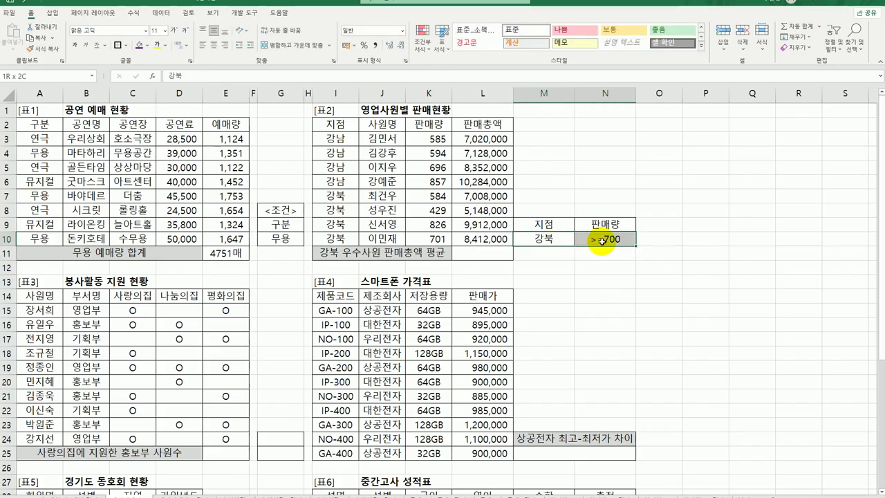
click(593, 293)
drag(553, 225, 604, 238)
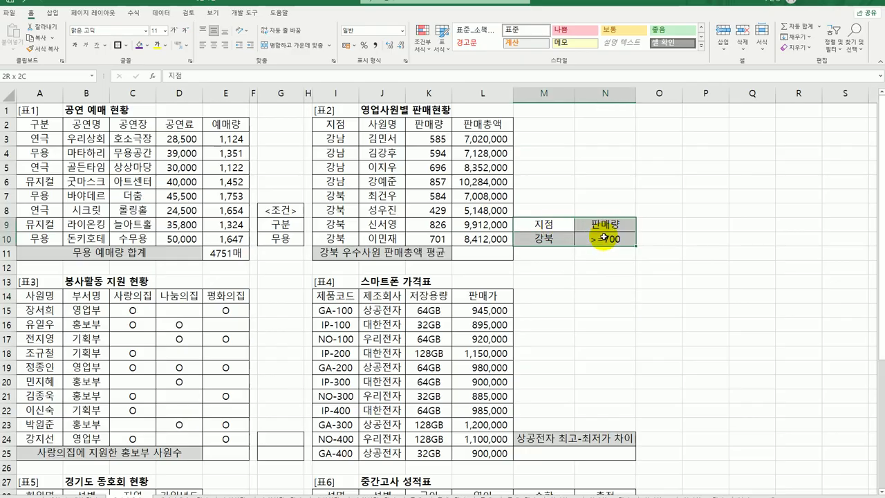
key(ctrl+c)
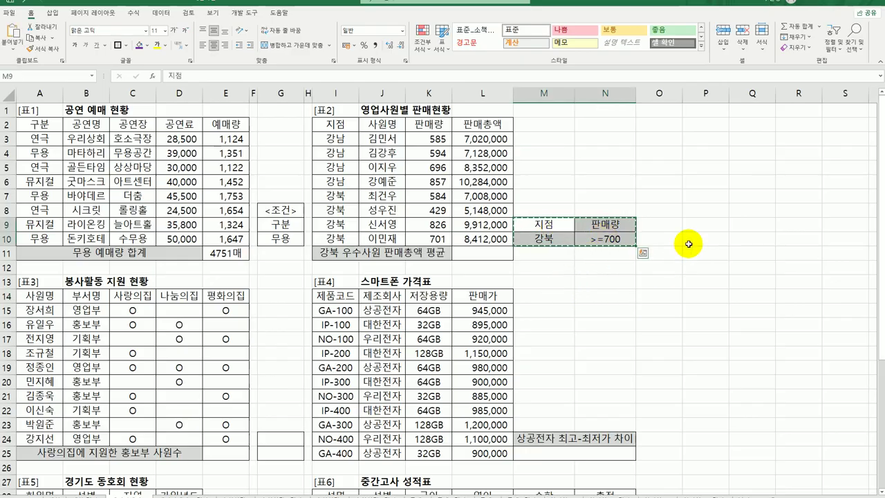
click(703, 224)
key(ctrl+v)
- Move the >=700 condition of the copied criteria from Q10 to Q11, one row below 강북
click(749, 240)
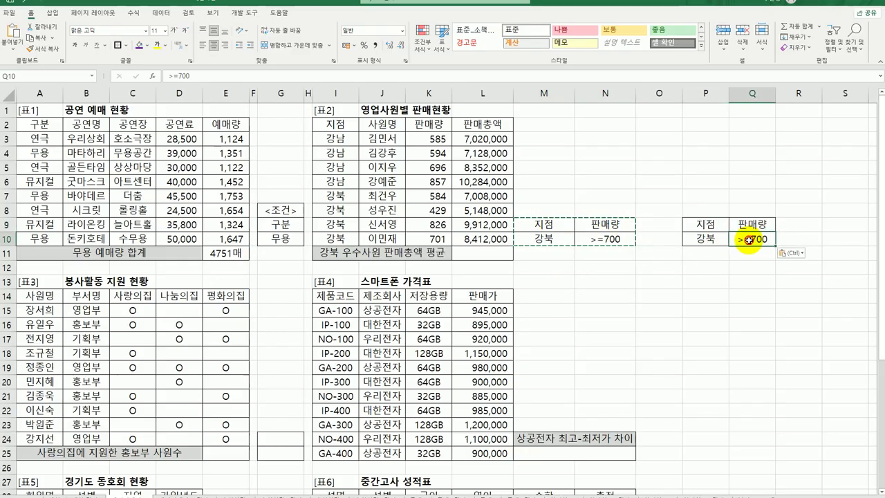
drag(749, 246, 750, 260)
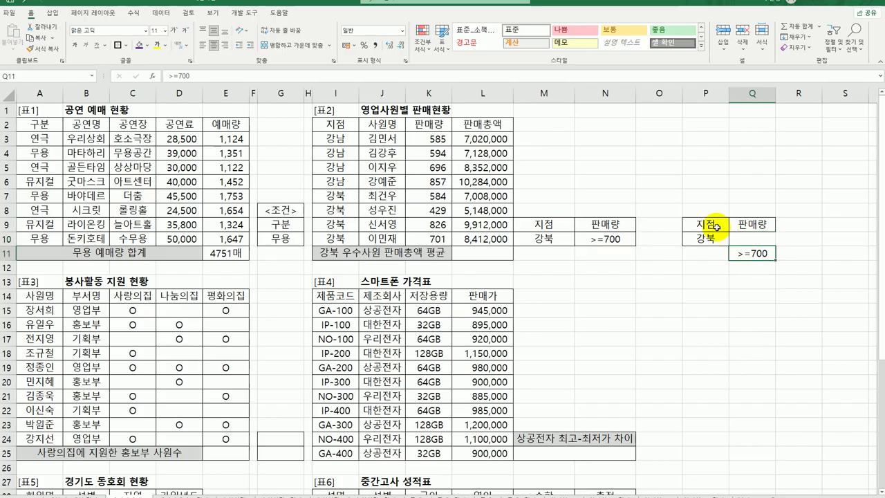
drag(715, 227, 755, 256)
click(697, 307)
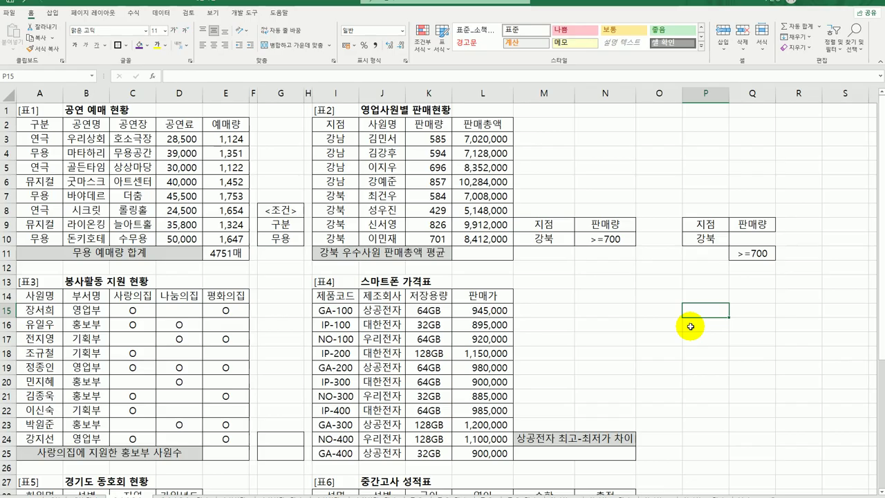
- Start a DAVERAGE formula in L11 and open its function arguments
click(491, 123)
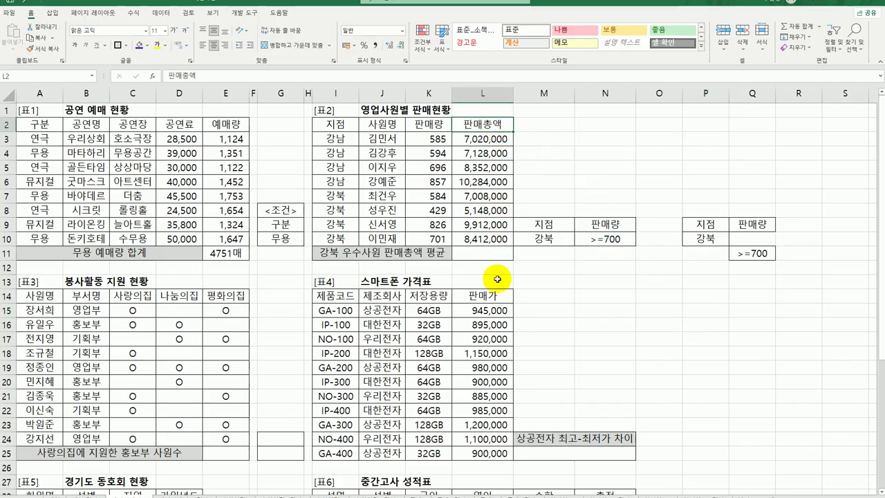
click(489, 255)
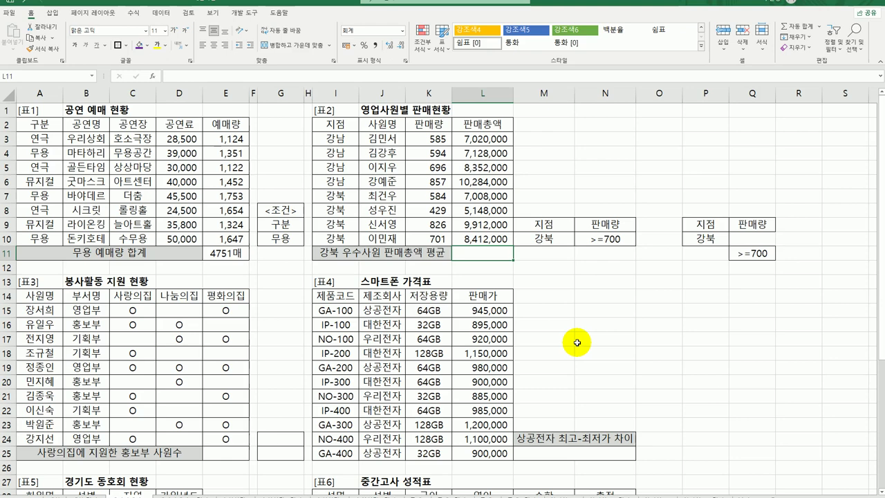
text(=)
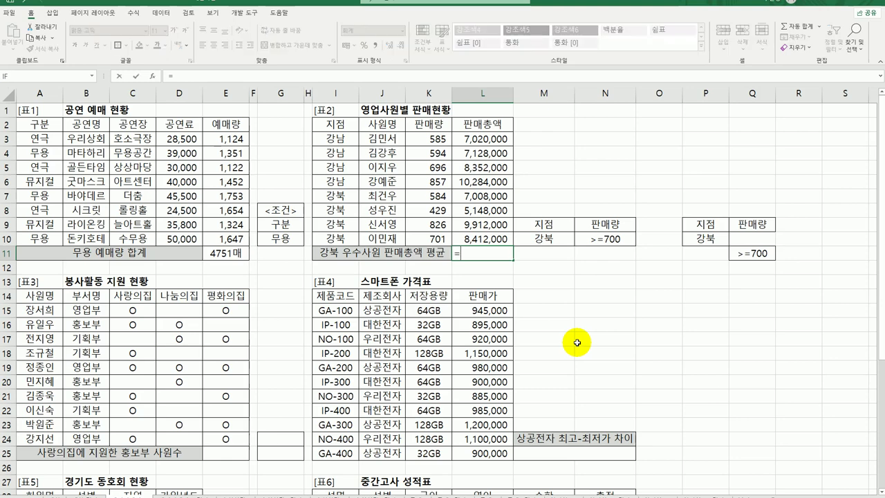
text(ㅇ)
text(da)
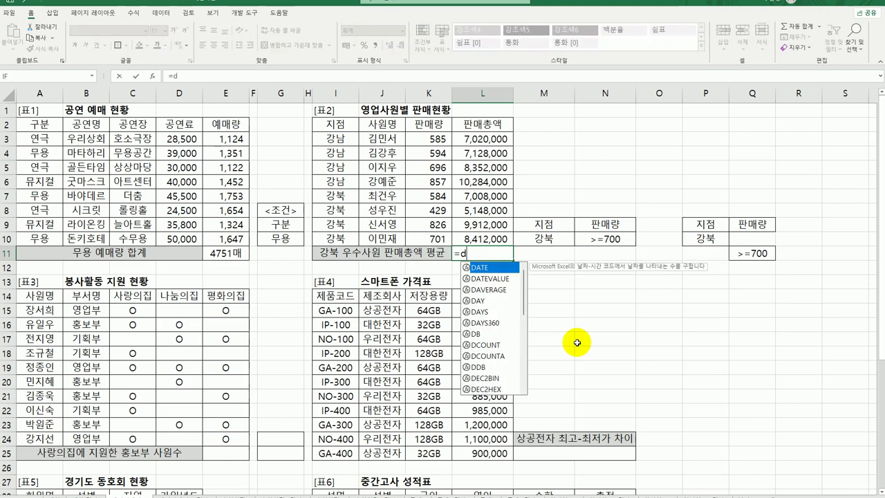
click(487, 289)
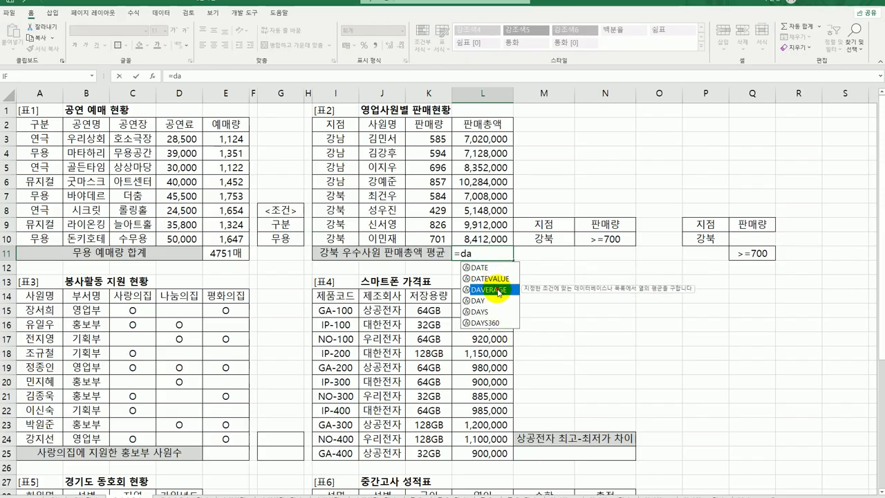
double_click(495, 289)
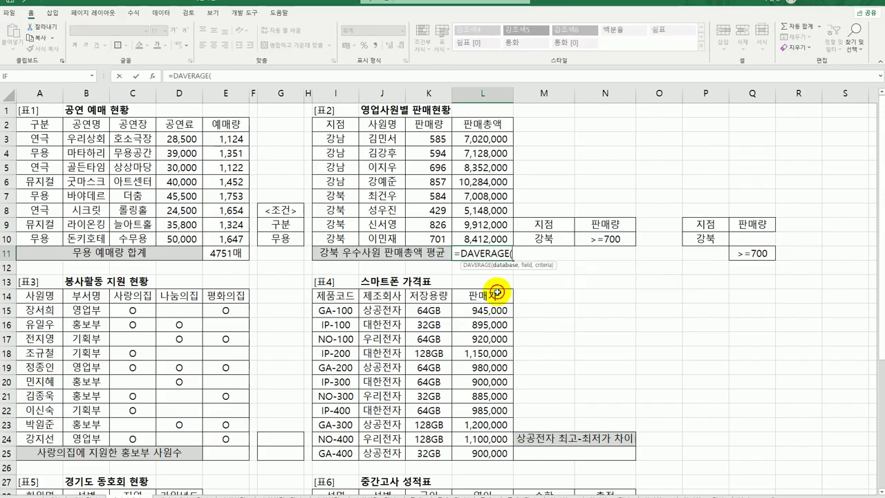
click(154, 76)
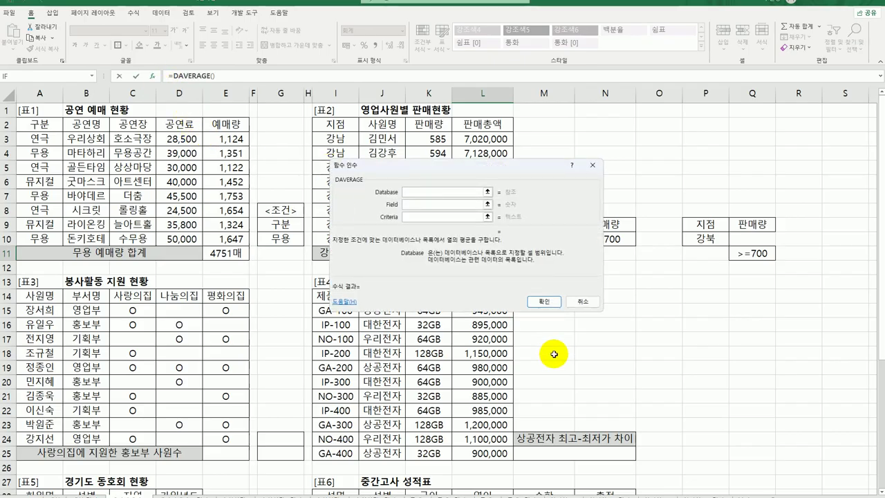
- Set the DAVERAGE database to I2:L10 and its field to column number 4 in place of header reference L2
drag(514, 169, 620, 309)
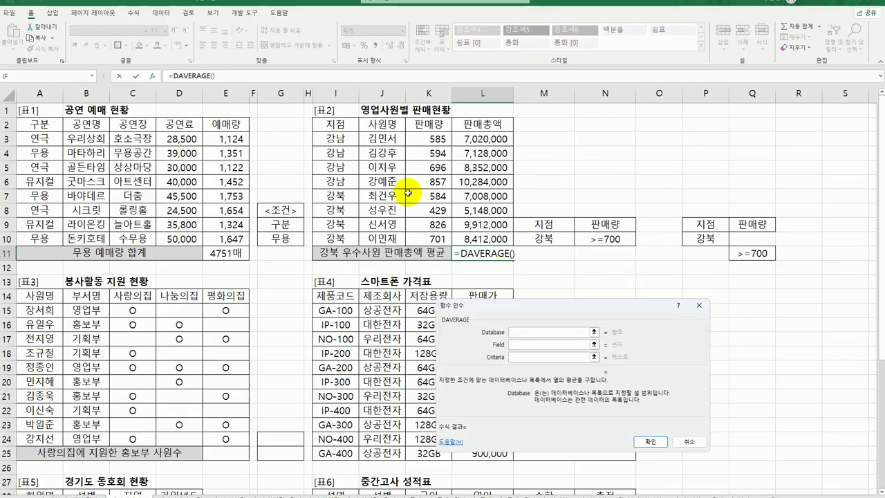
drag(344, 125, 484, 241)
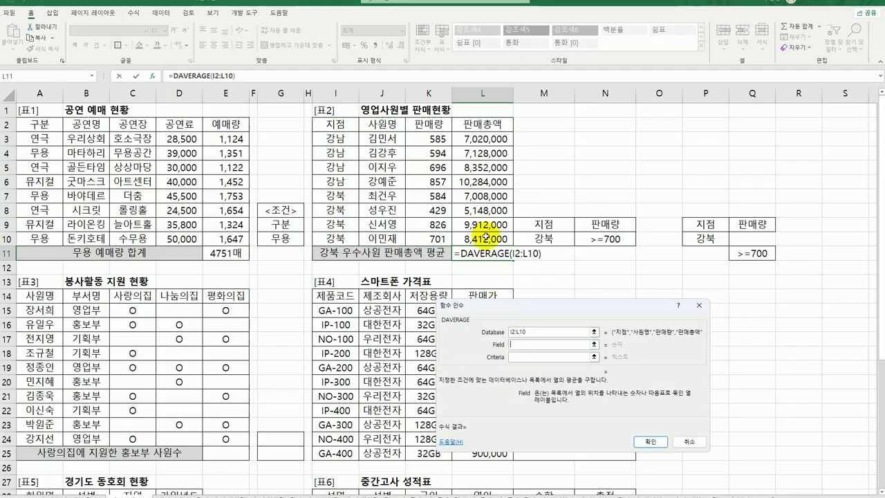
click(482, 125)
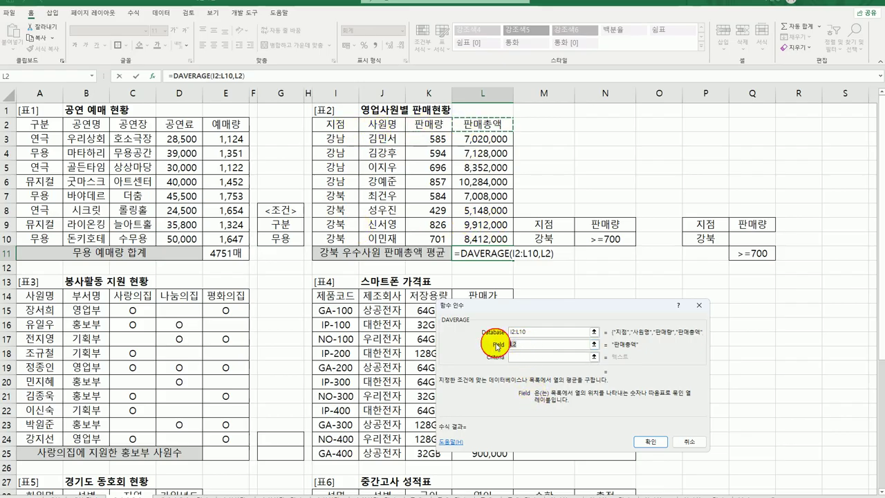
text(4)
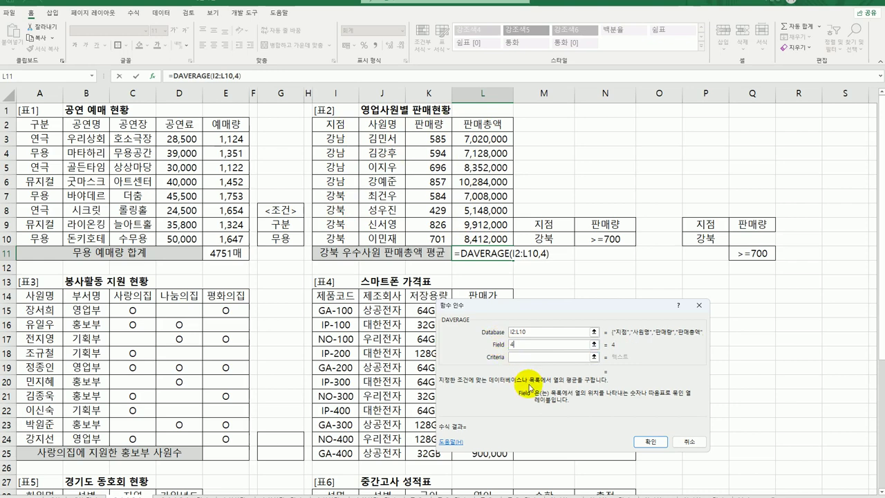
- Set the DAVERAGE criteria to M9:N10 and complete the formula in L11
click(532, 357)
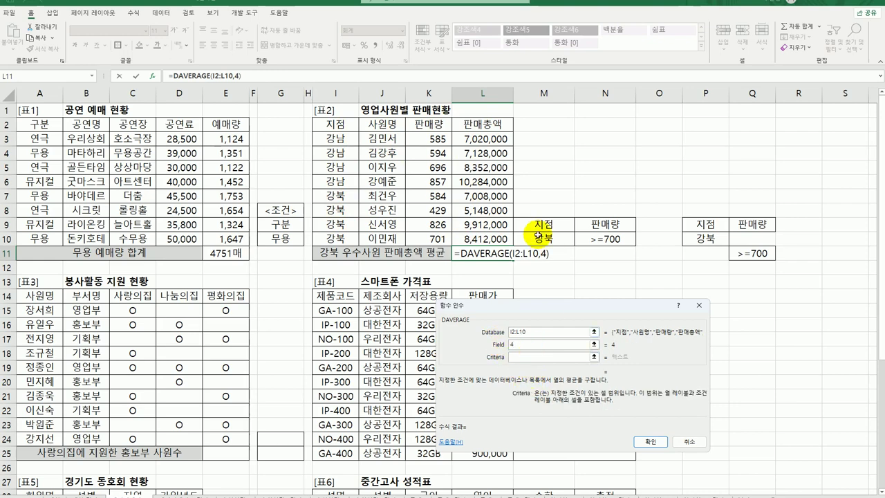
drag(540, 222, 608, 238)
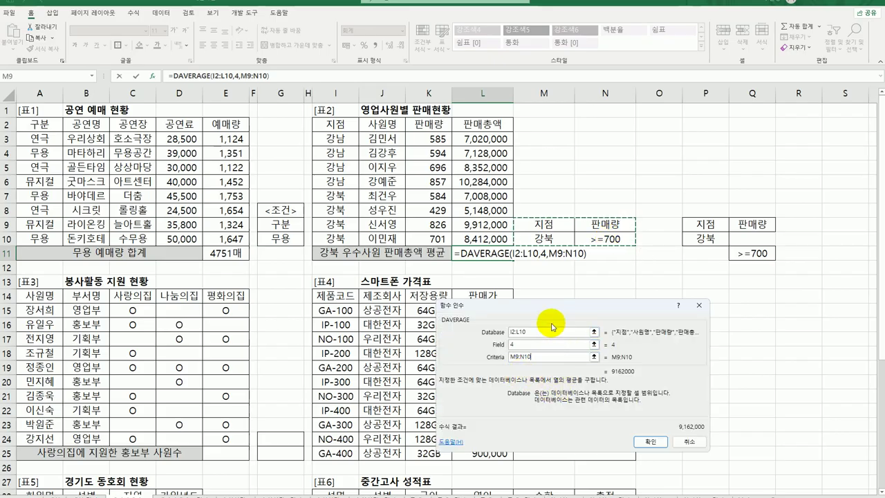
drag(550, 305, 567, 270)
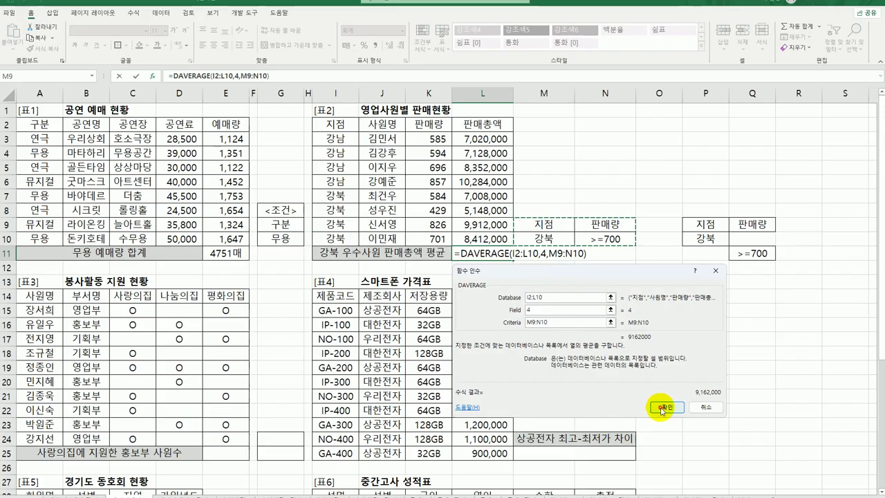
click(662, 408)
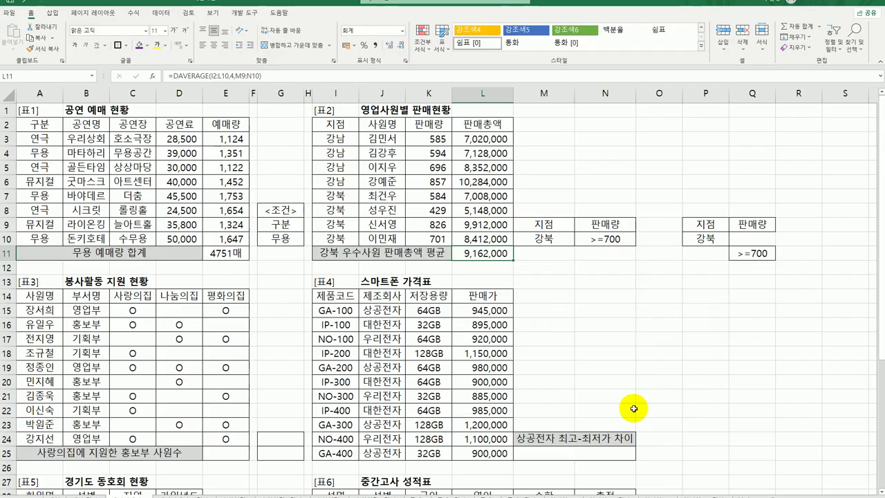
- Examine table 3's 사랑의집 and 부서명 columns and the result cell E25 for the 홍보부 employee count
scroll(363, 382, down, 1)
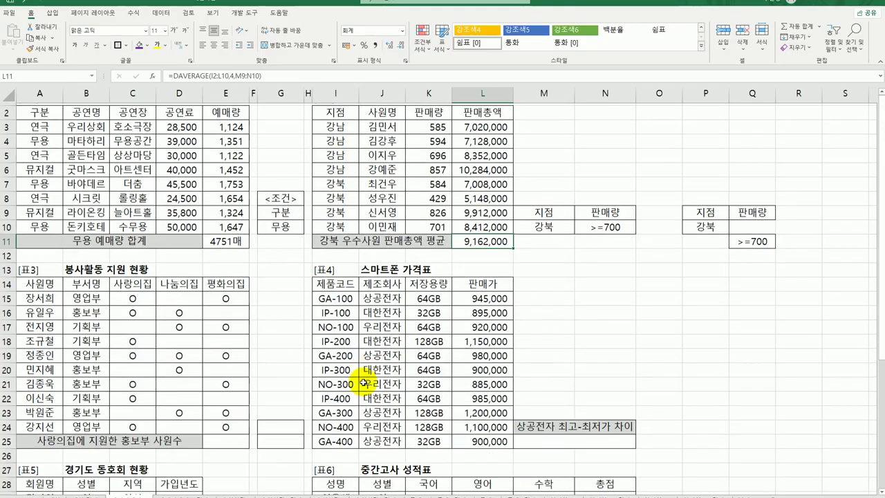
scroll(363, 383, down, 3)
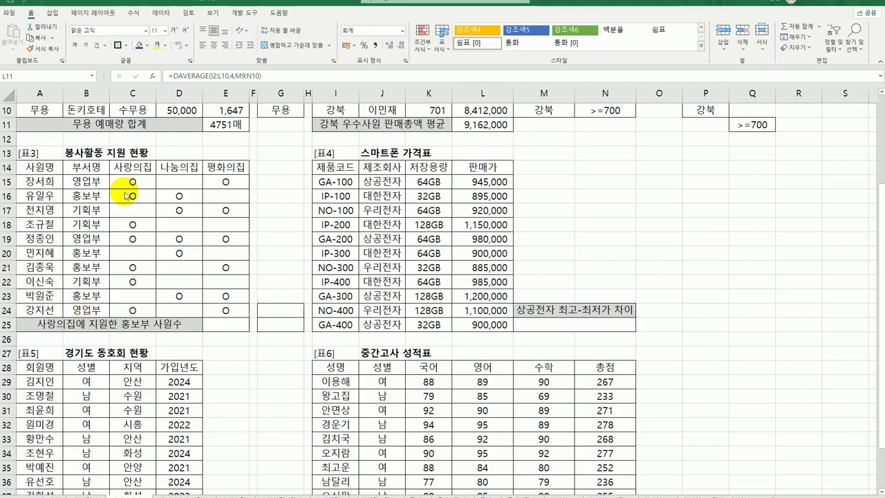
click(131, 168)
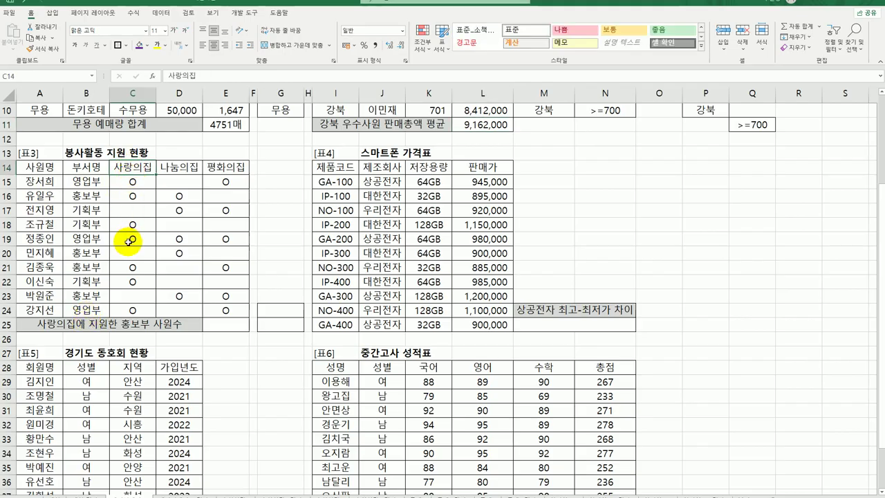
click(96, 197)
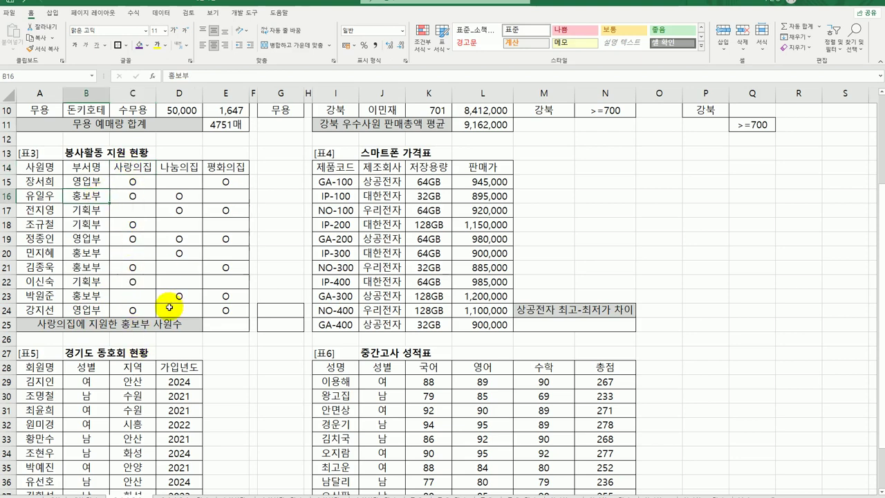
click(222, 325)
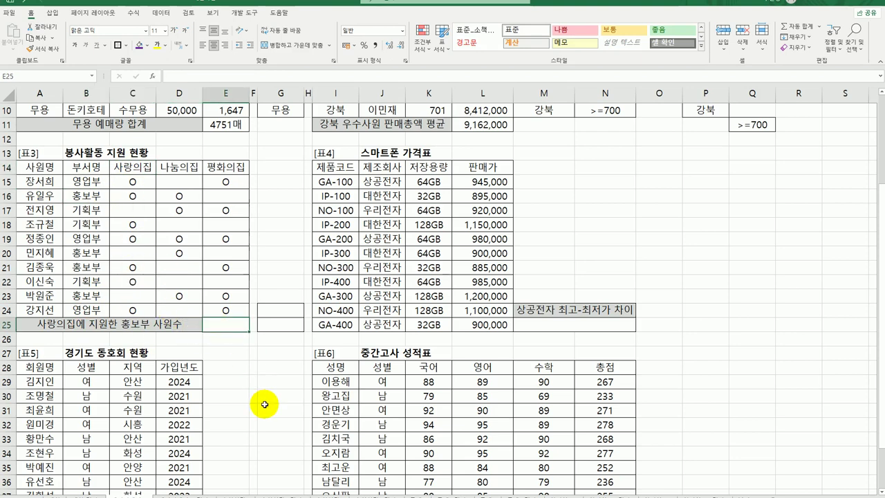
click(130, 169)
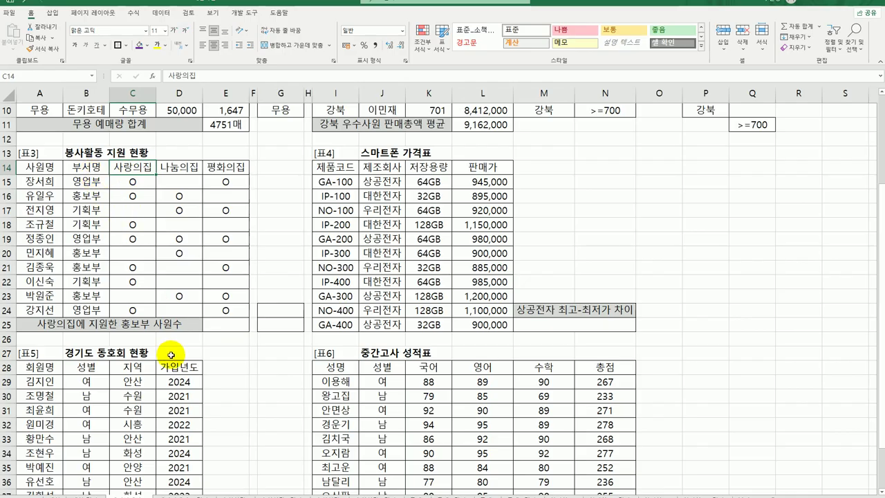
- Copy table 3's 부서명 header and a 홍보부 entry into G24:G25 as the criteria range
click(81, 167)
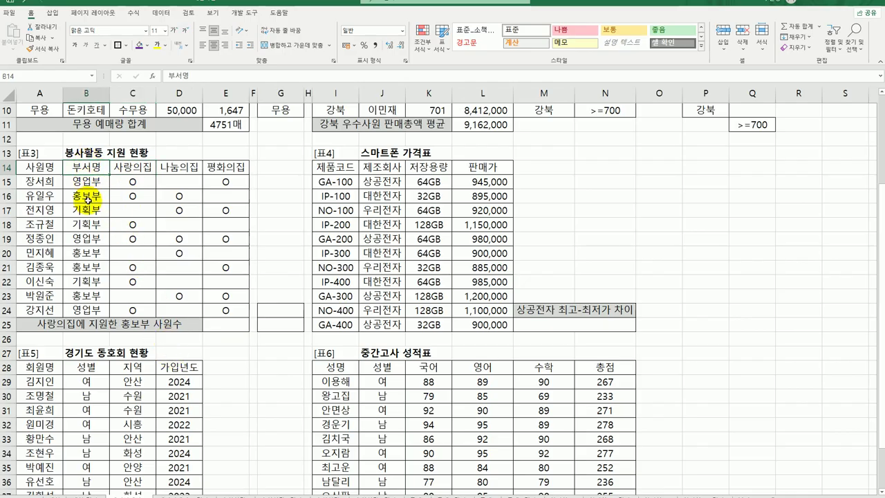
click(87, 196)
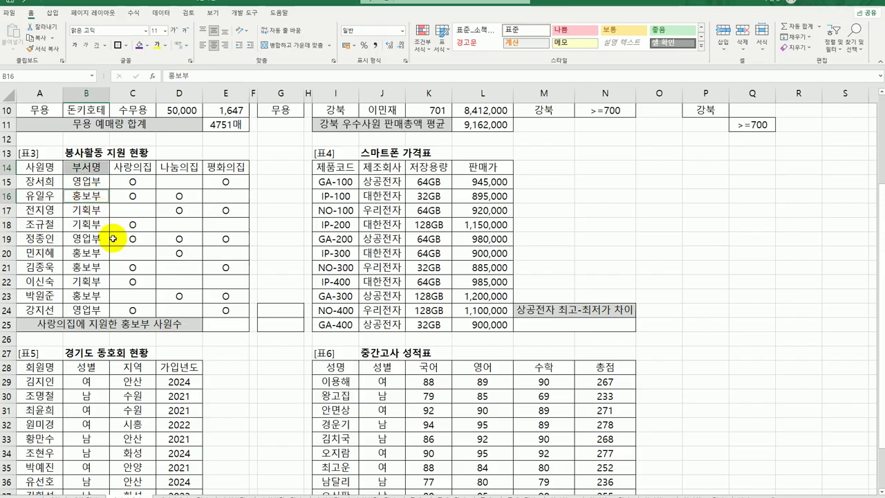
key(ctrl+c)
click(280, 311)
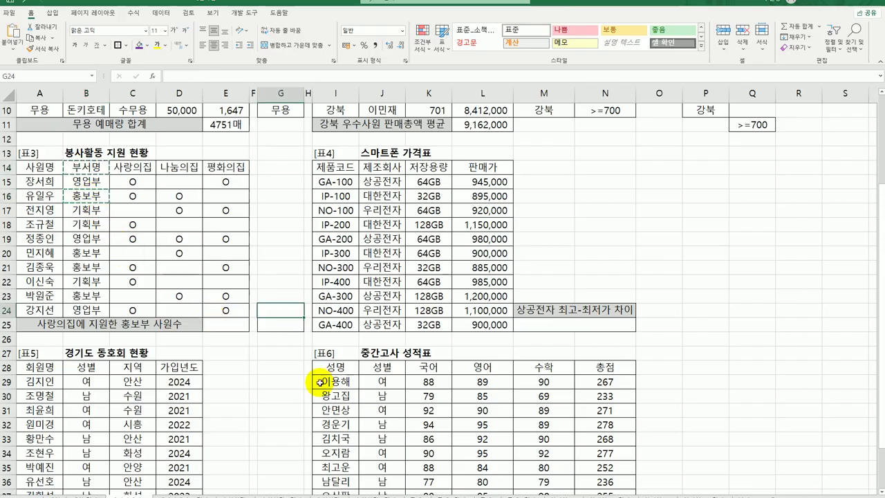
key(ctrl+v)
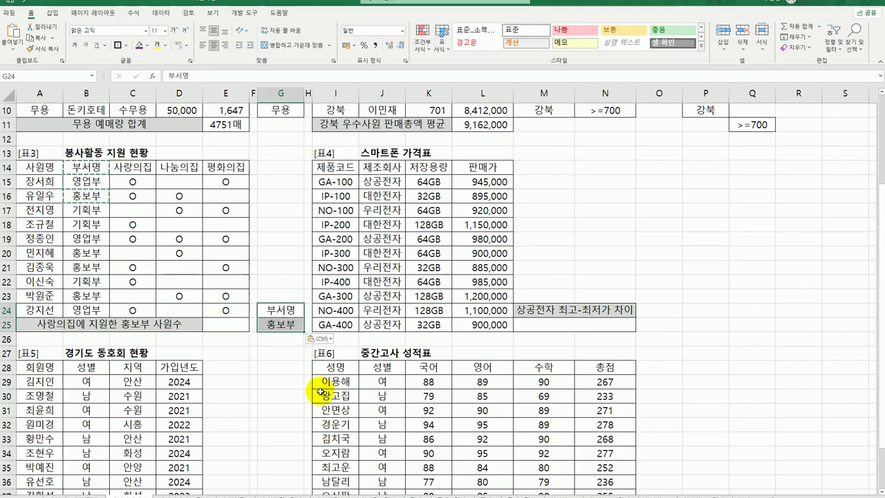
- Start a DCOUNTA formula in E25 and open its function arguments
click(235, 324)
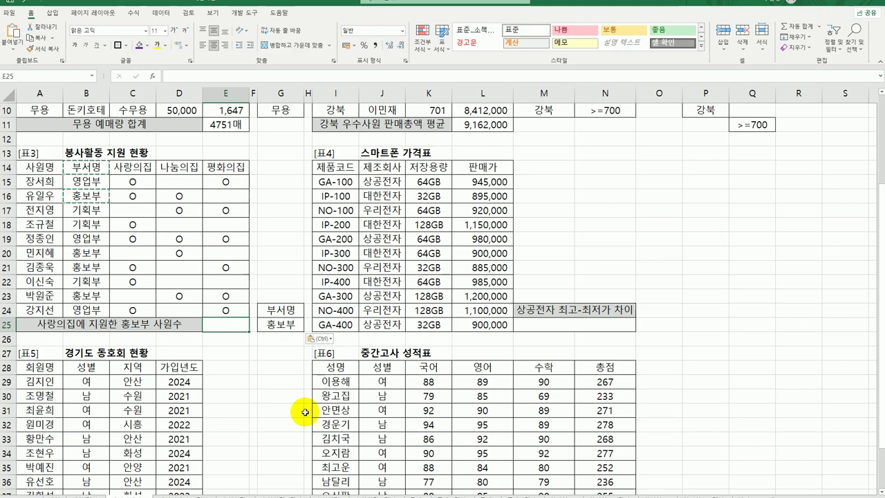
click(135, 169)
click(133, 223)
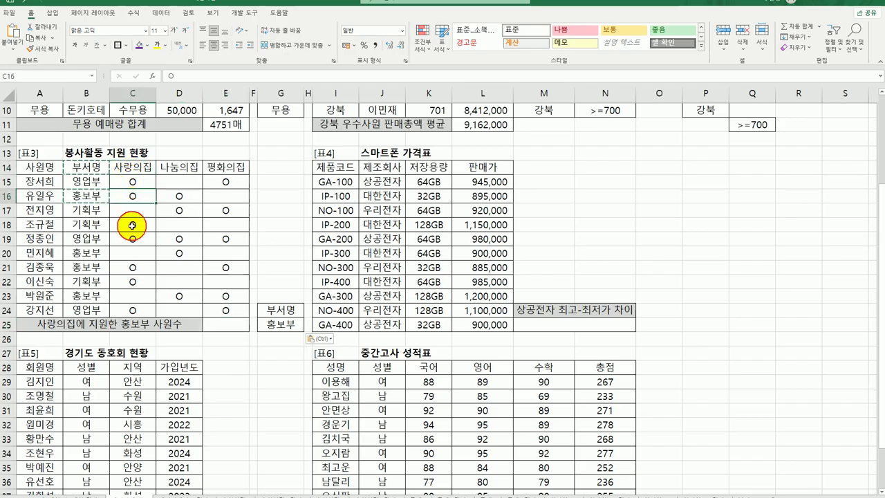
click(232, 323)
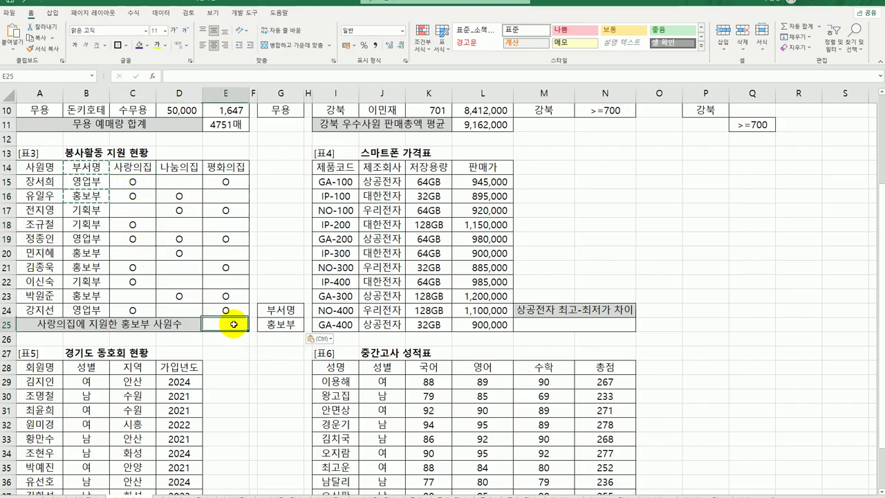
text(=d)
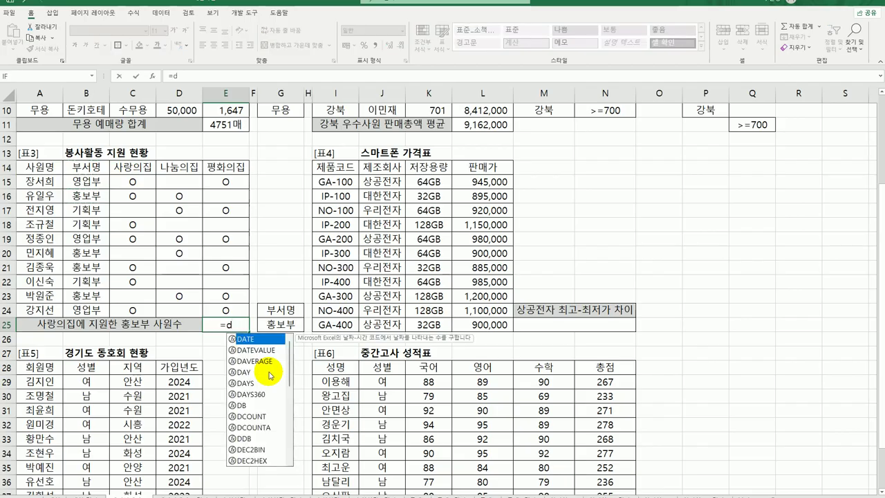
text(c)
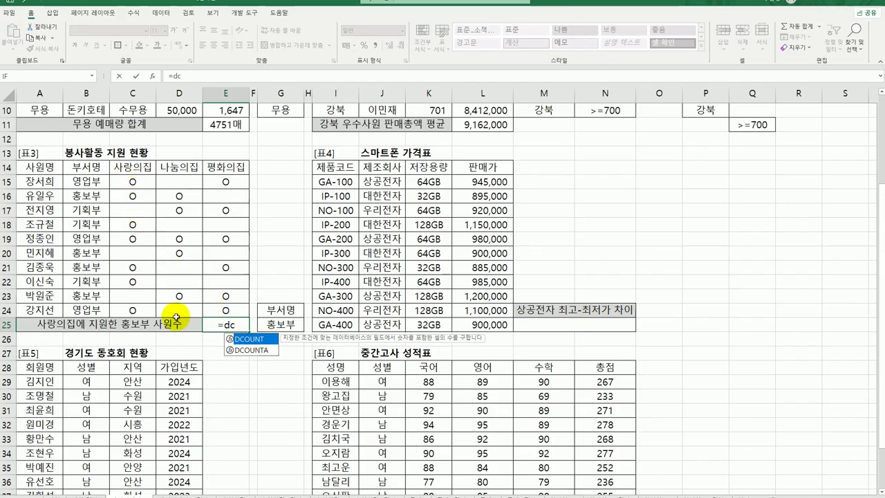
click(252, 351)
double_click(253, 351)
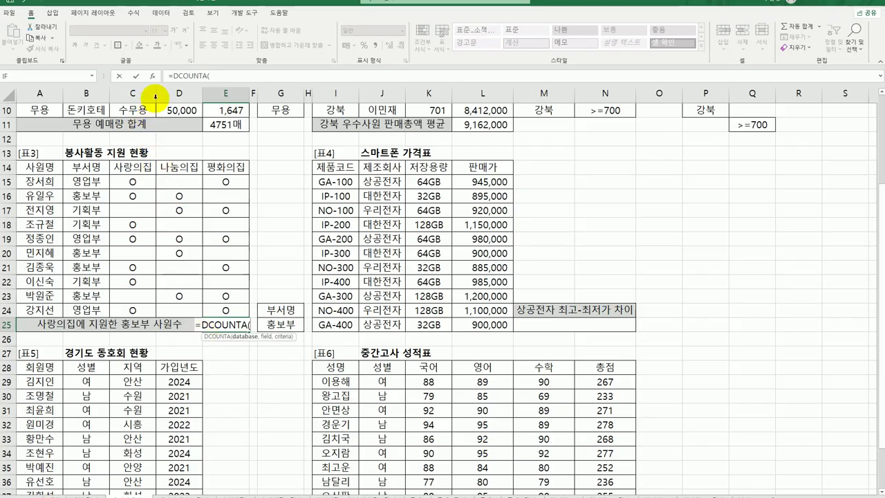
click(152, 76)
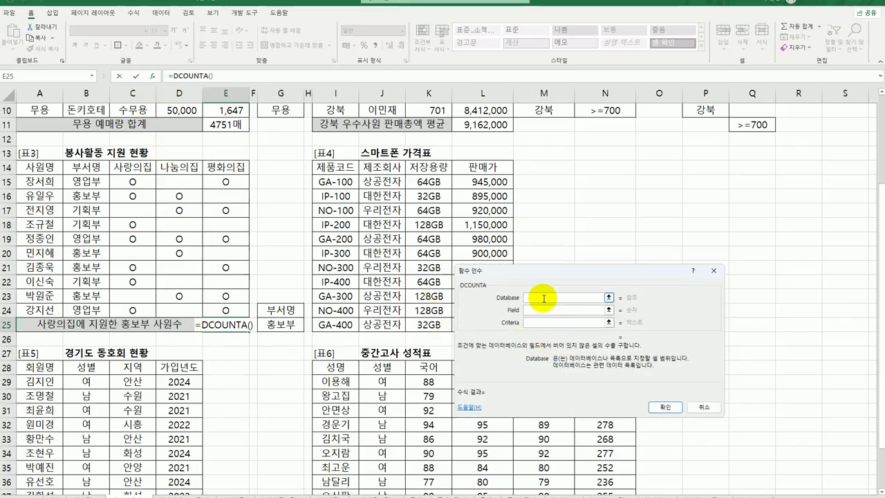
- Set the DCOUNTA database to A14:E24 and its field to column number 3 in place of header reference C14
drag(43, 167, 231, 310)
drag(505, 271, 444, 226)
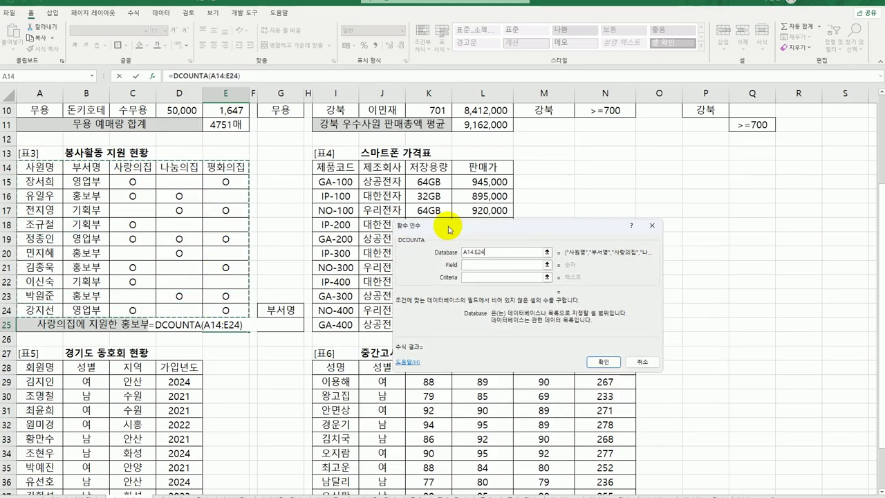
click(465, 265)
click(133, 167)
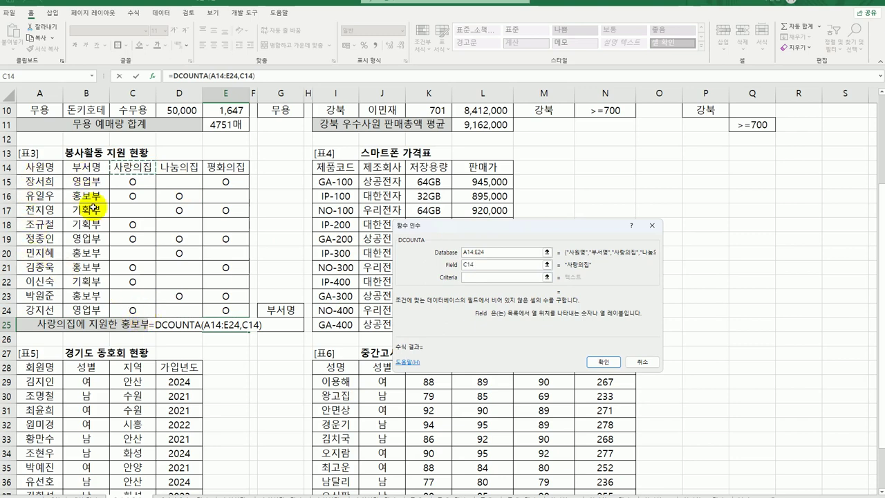
key(BackSpace)
key(BackSpace)
key(BackSpace)
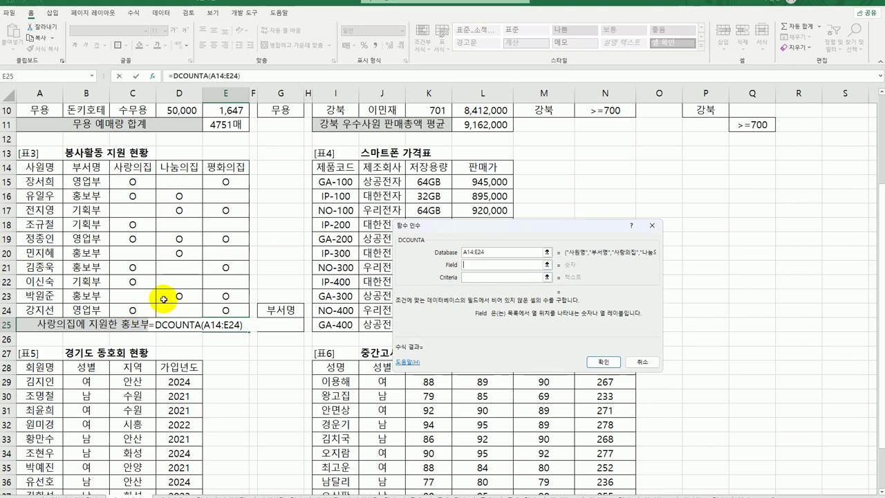
text(3)
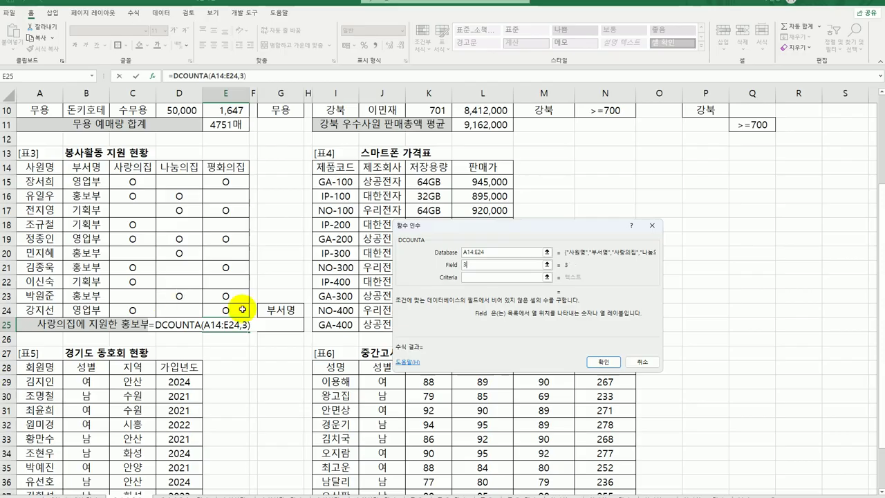
- Set the DCOUNTA criteria to G24:G25 and complete the formula in E25
click(475, 277)
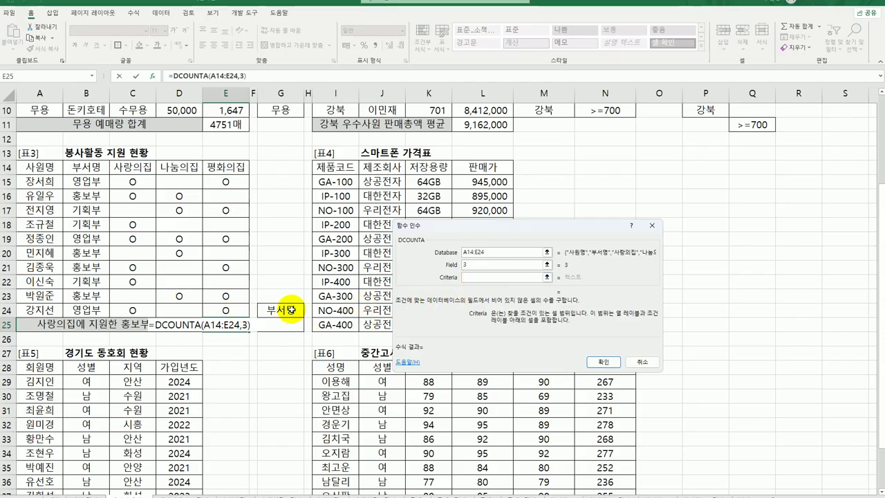
drag(292, 316, 292, 326)
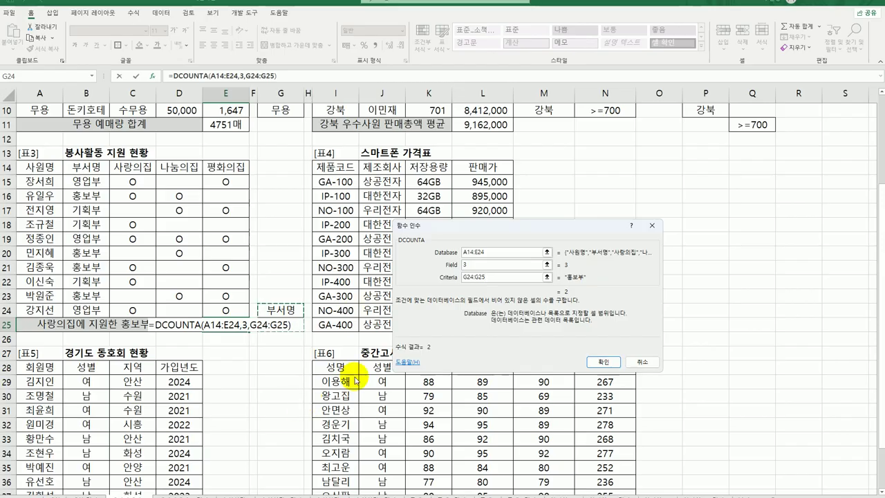
click(603, 361)
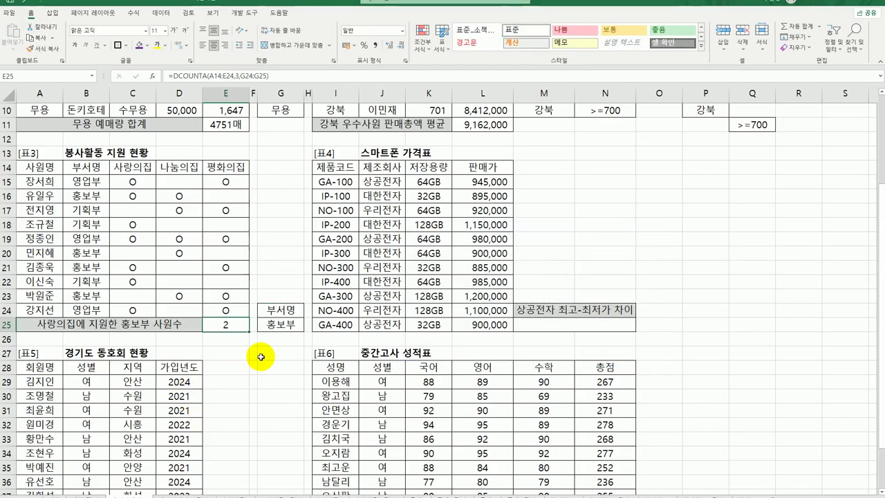
- Append &"명" to the DCOUNTA formula in E25
double_click(233, 325)
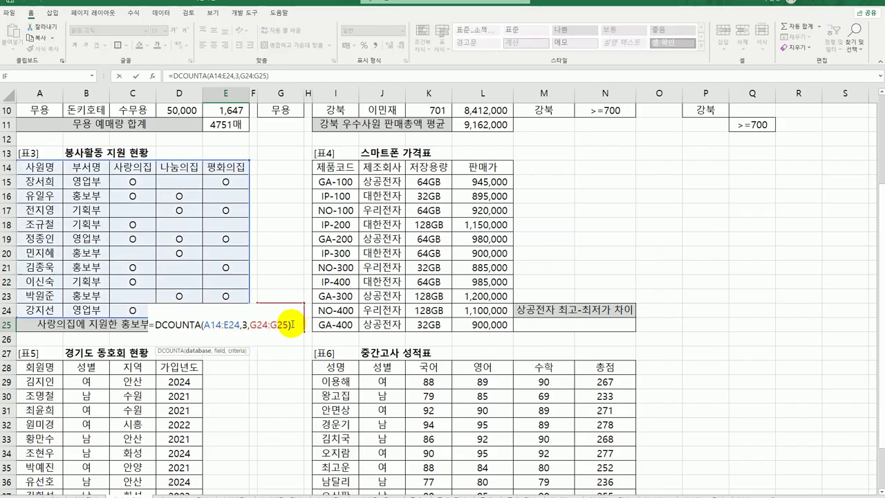
click(291, 325)
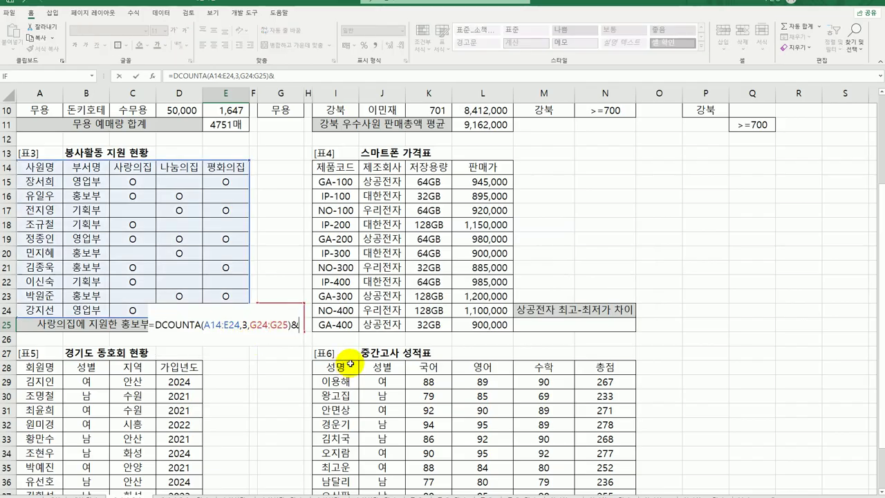
text(&"ㅁ)
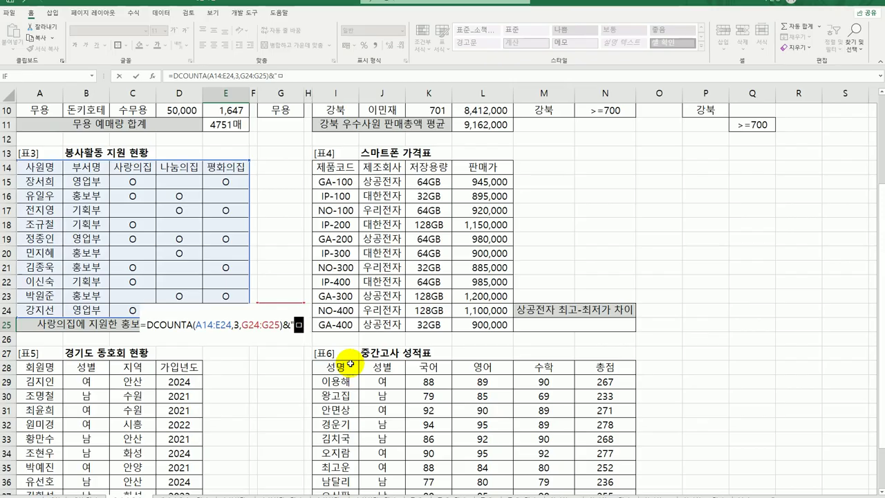
key(Hangul)
text(")
key(Return)
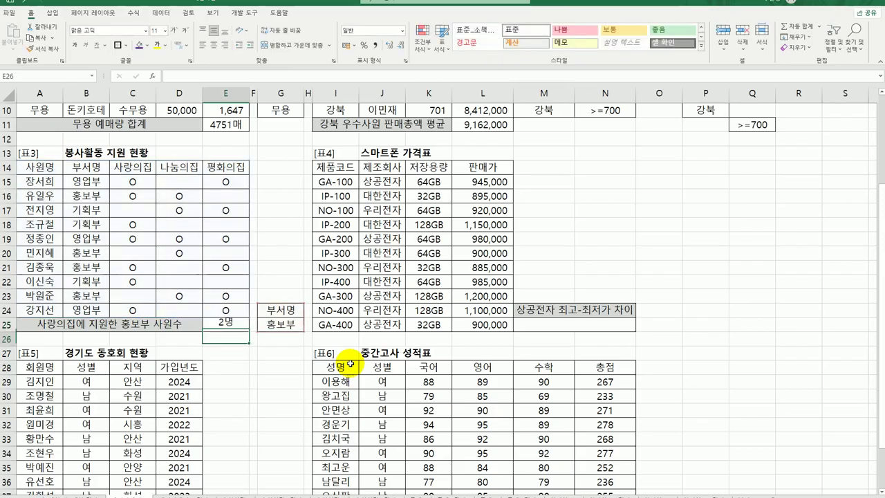
click(231, 324)
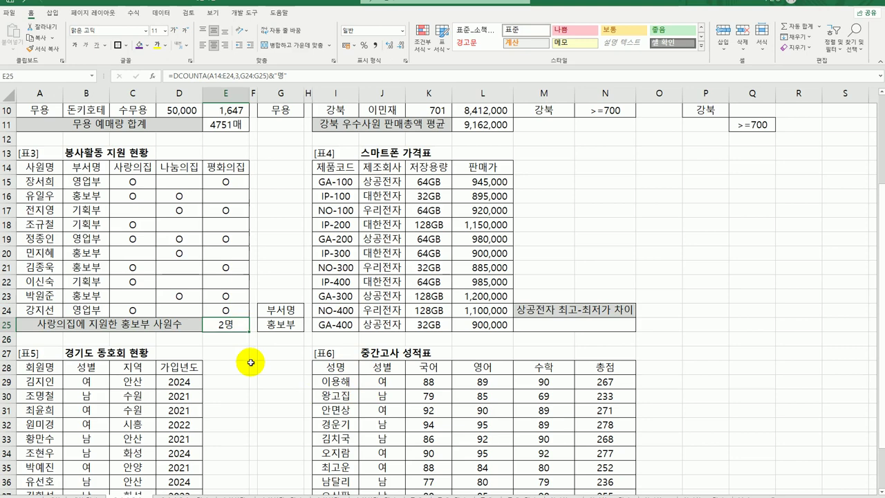
- Examine table 4's range I14:L25, its 제조회사 header with 상공전자 in J14:J15, and the result cell M25
click(532, 326)
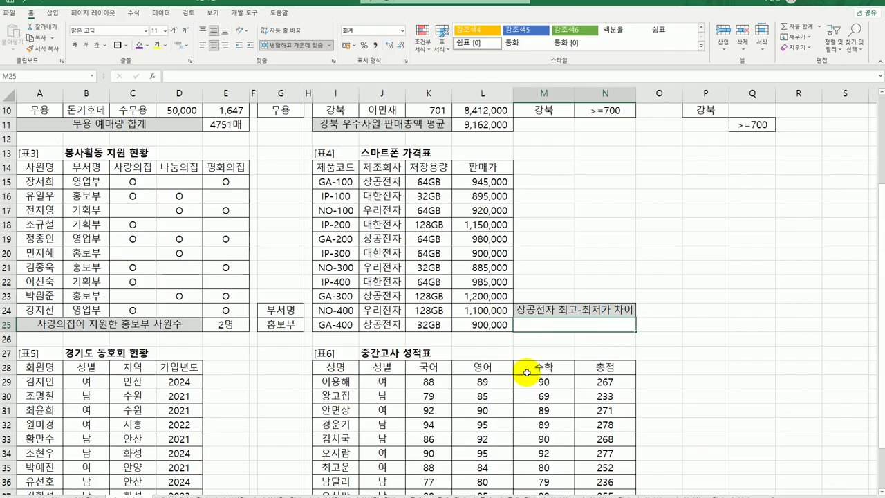
click(379, 181)
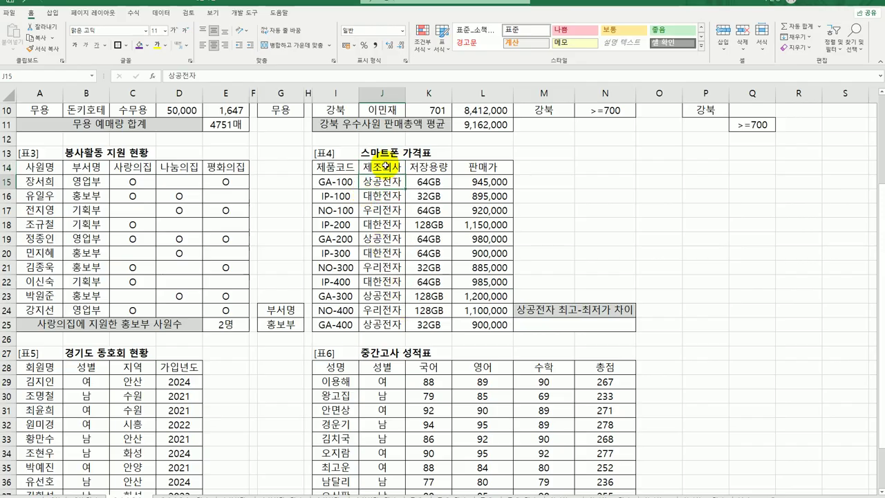
drag(381, 167, 386, 182)
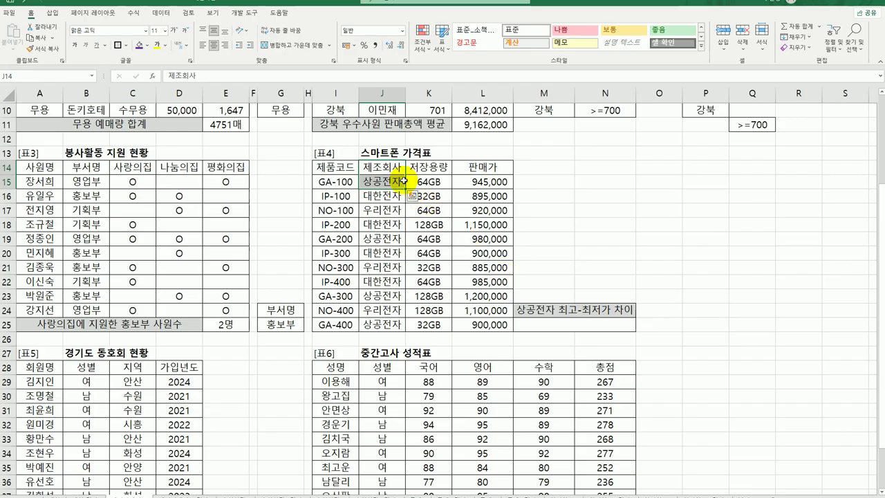
drag(345, 167, 504, 323)
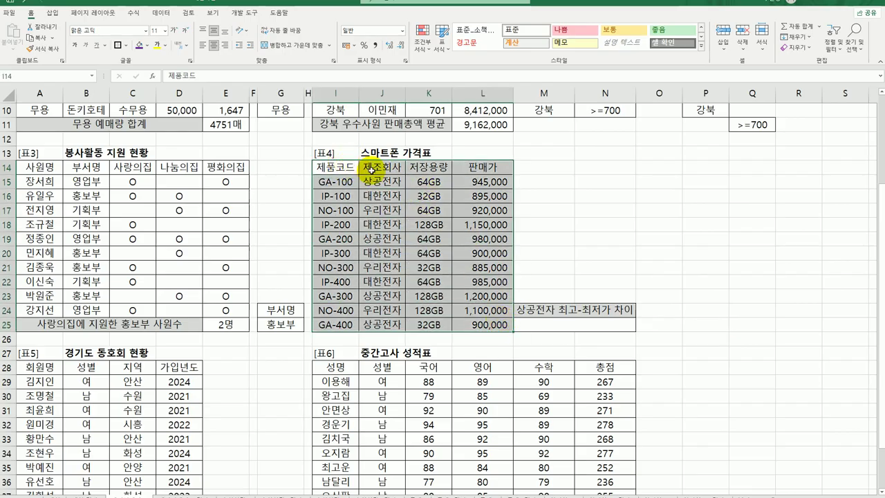
drag(376, 167, 375, 186)
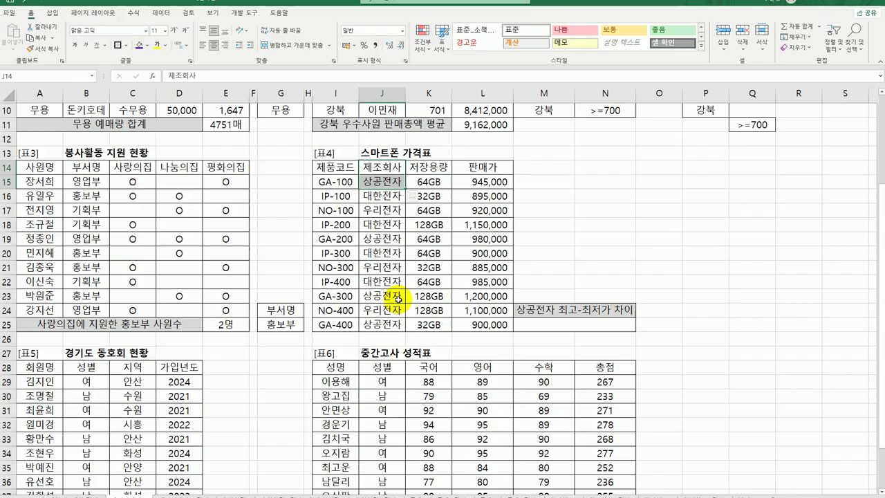
click(546, 308)
click(546, 334)
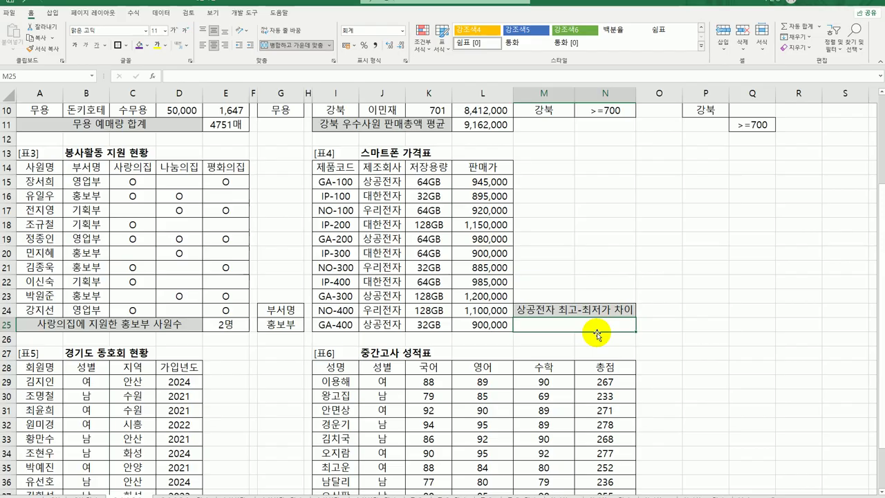
- Start a DMAX formula in M25 and open its function arguments
text(=)
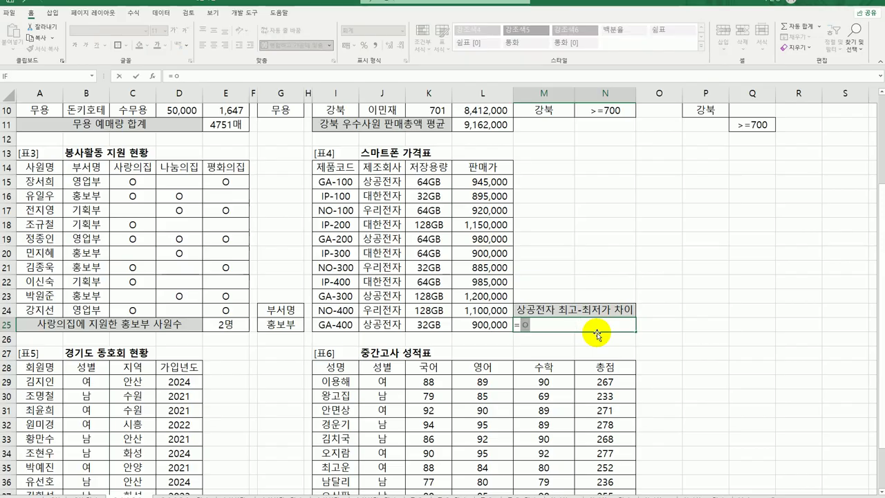
text(dm)
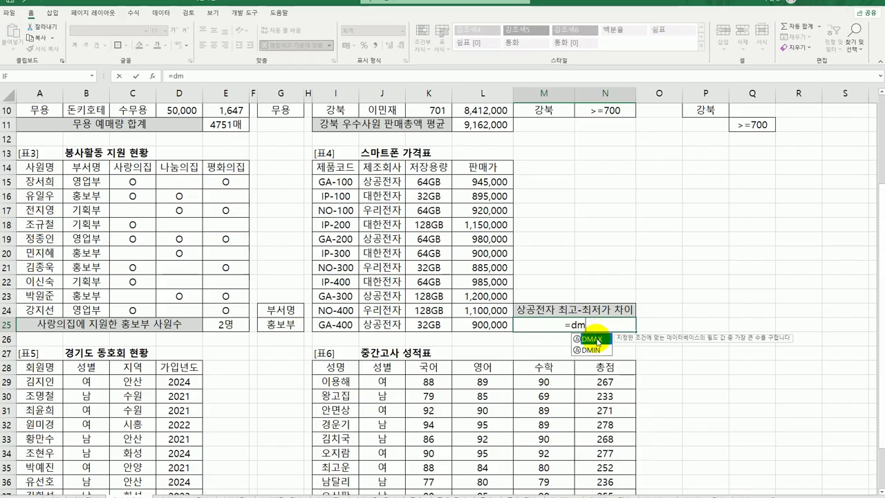
double_click(596, 338)
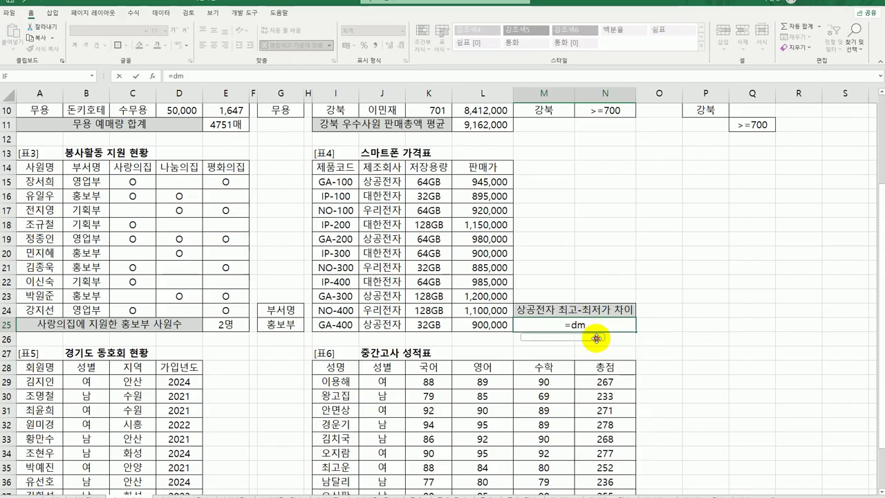
click(152, 76)
- Complete the DMAX formula in M25 with database I14:L25, field 4 and criteria J14:J15
drag(470, 230, 148, 320)
drag(343, 169, 475, 331)
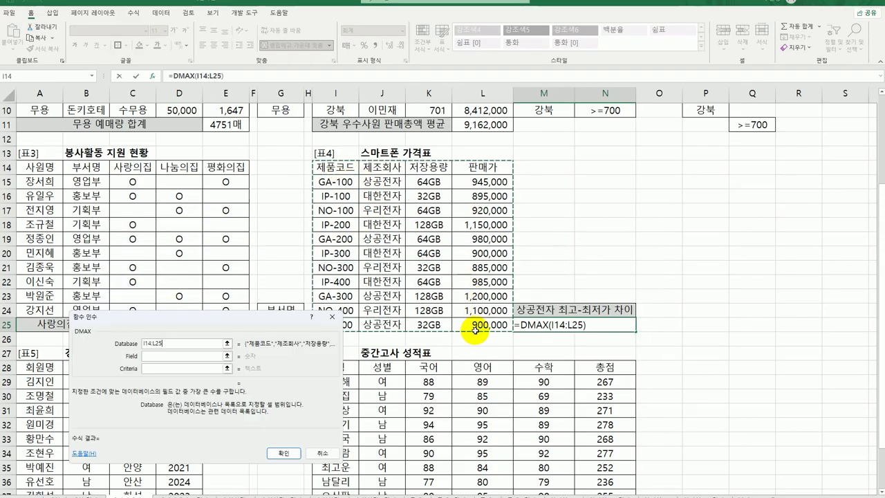
click(147, 356)
click(476, 166)
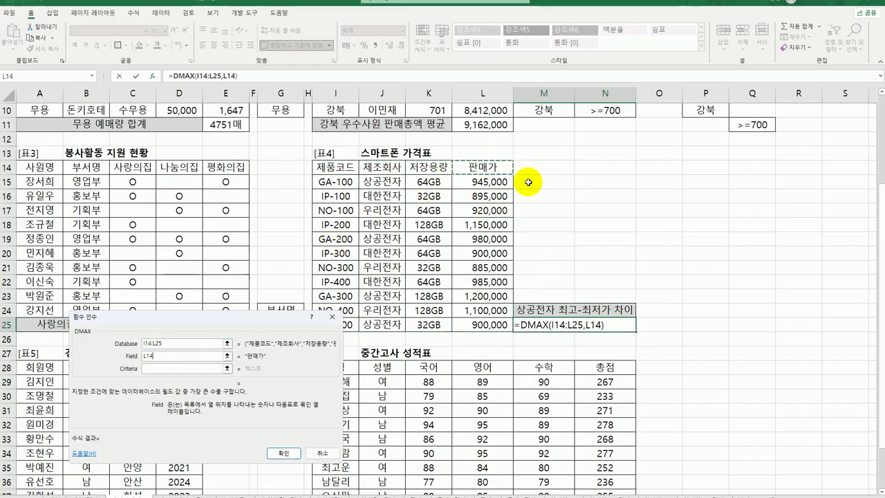
key(BackSpace)
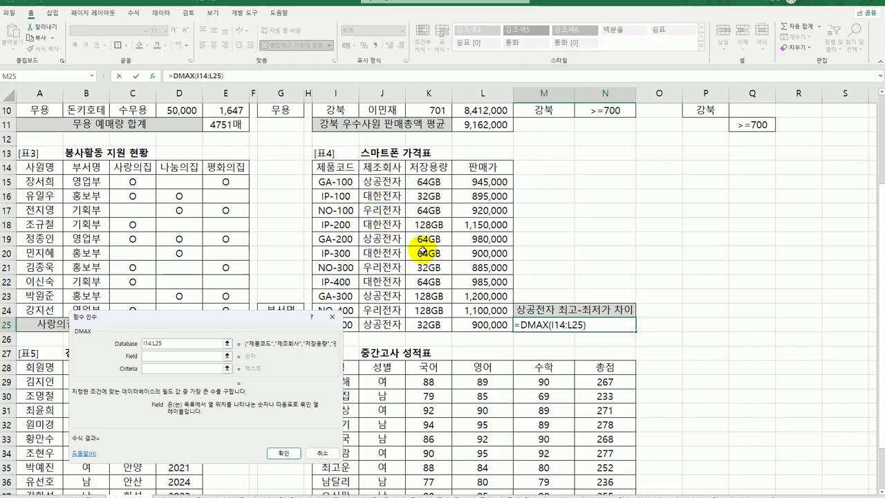
text(4)
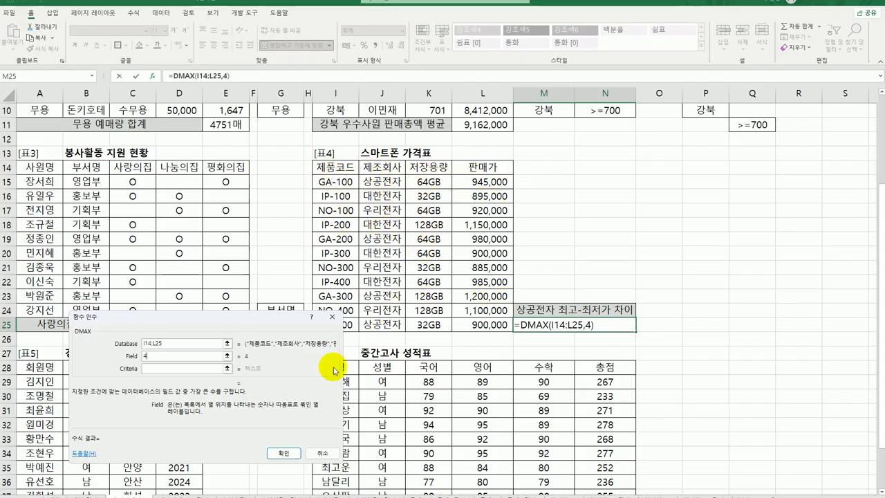
click(177, 369)
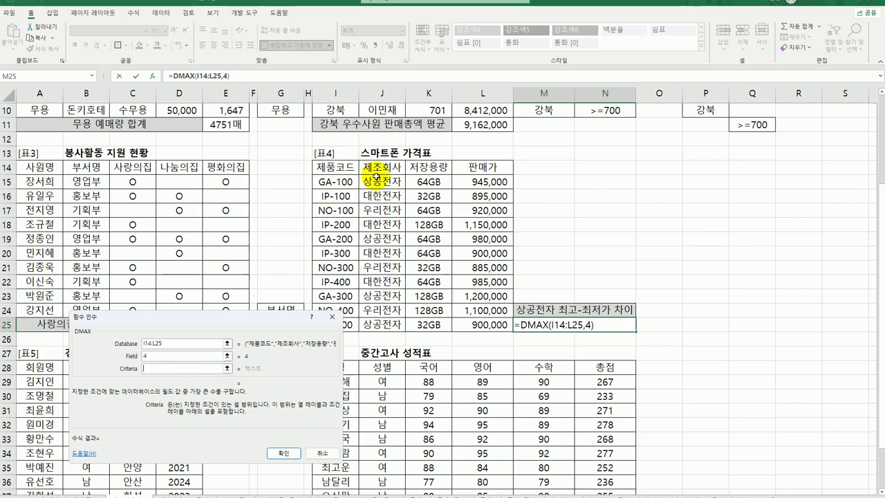
drag(382, 167, 393, 185)
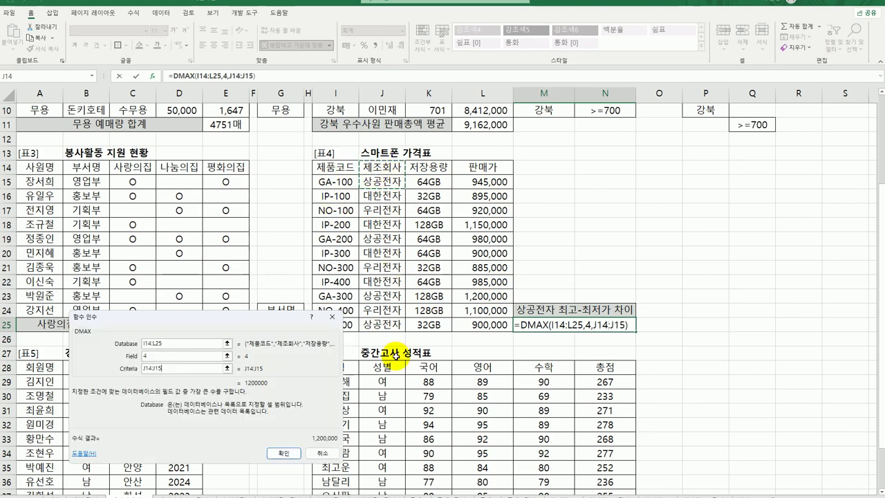
click(283, 453)
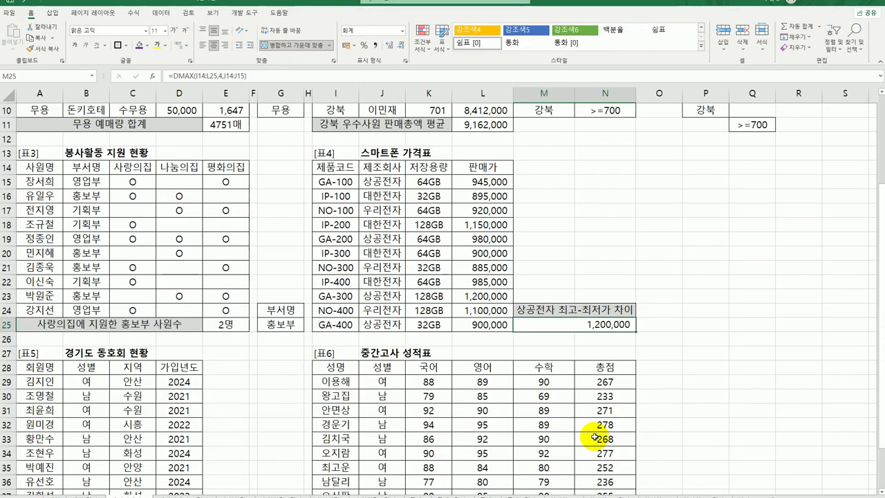
- Append a subtracted DMIN function to the DMAX formula in M25 and open its function arguments
double_click(614, 324)
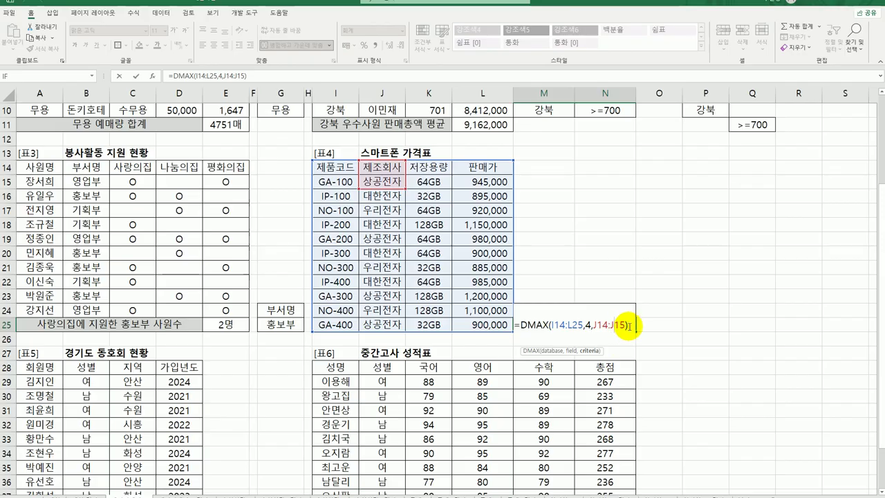
click(631, 325)
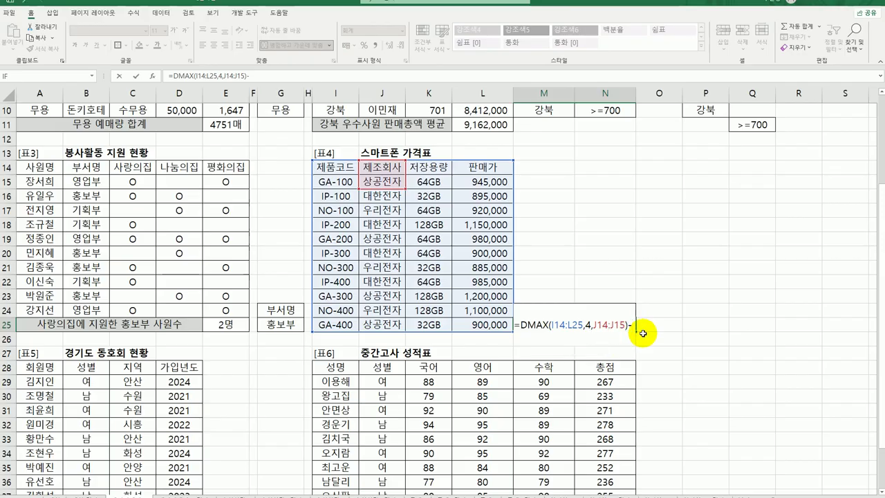
text(-dmi)
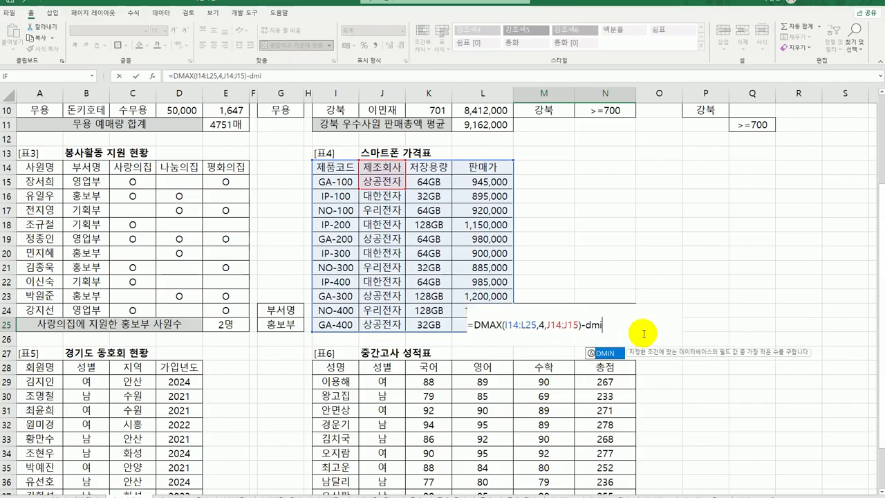
double_click(606, 353)
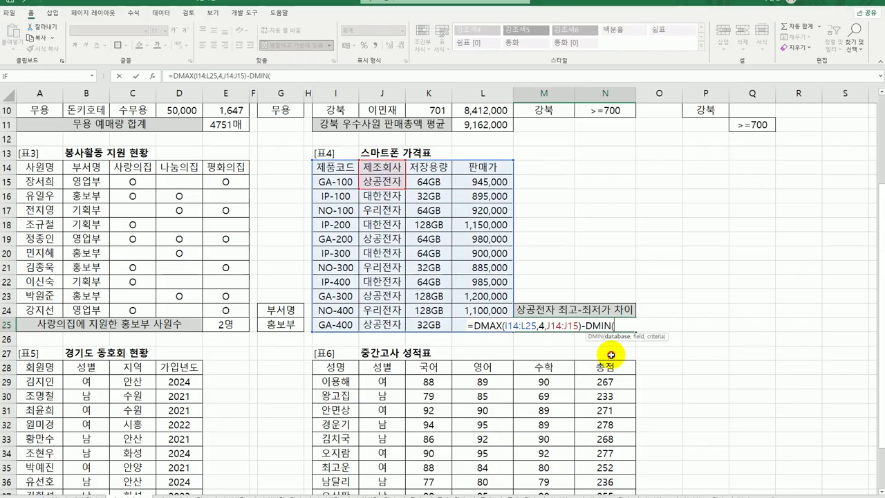
click(152, 76)
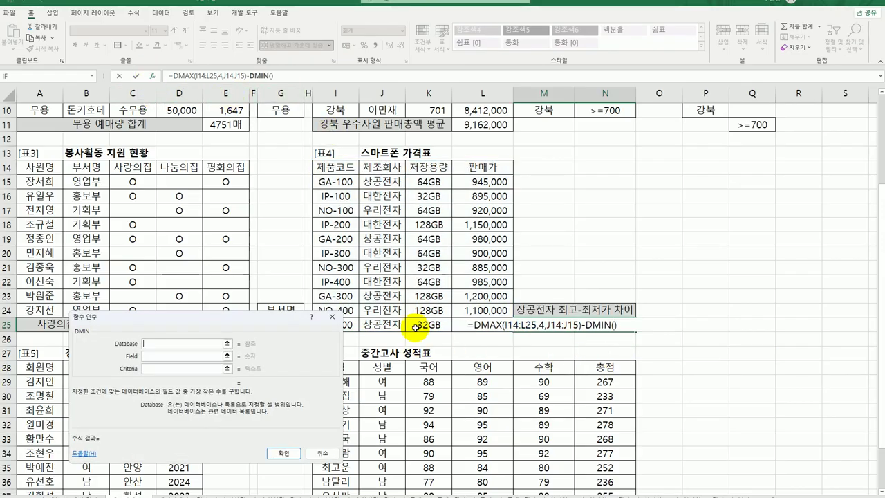
- Complete the DMIN part of M25 with database I14:L25, field L14 and criteria J14:J15
drag(354, 168, 478, 320)
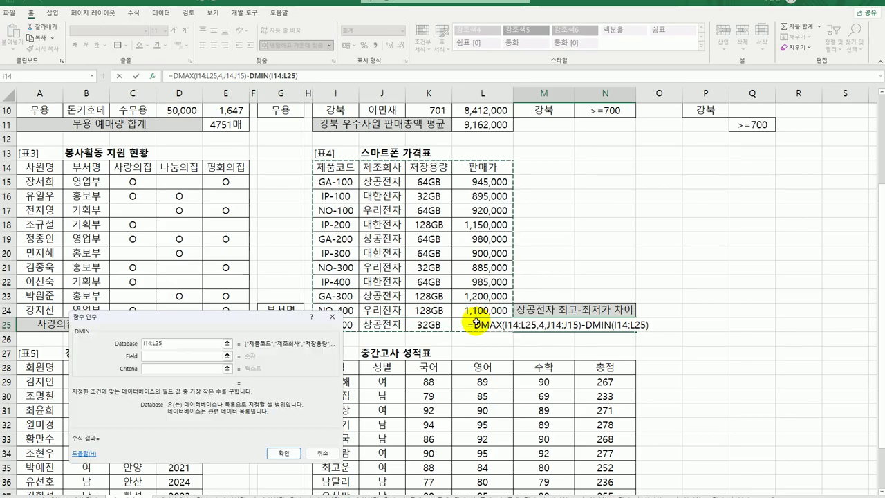
click(165, 356)
click(478, 167)
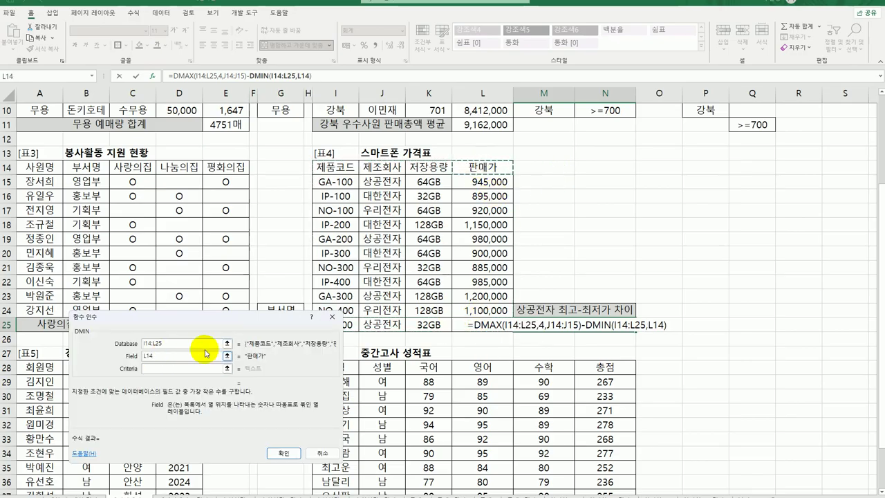
click(168, 368)
drag(380, 168, 383, 184)
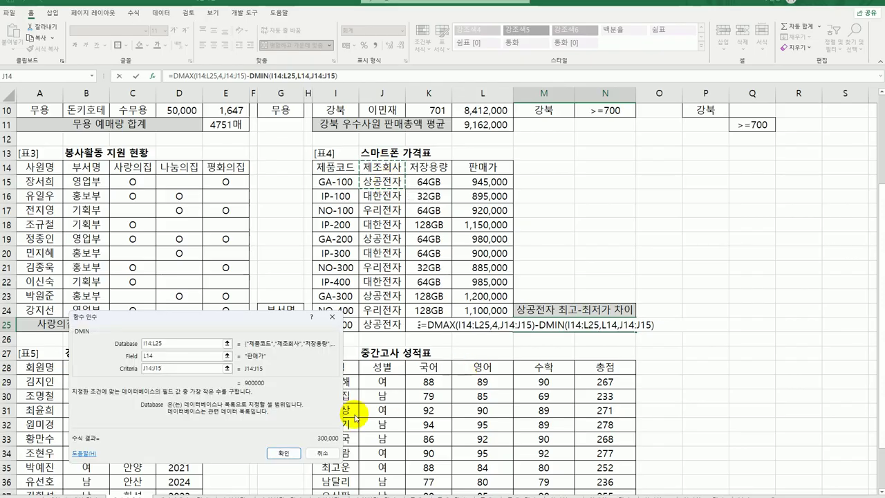
click(282, 455)
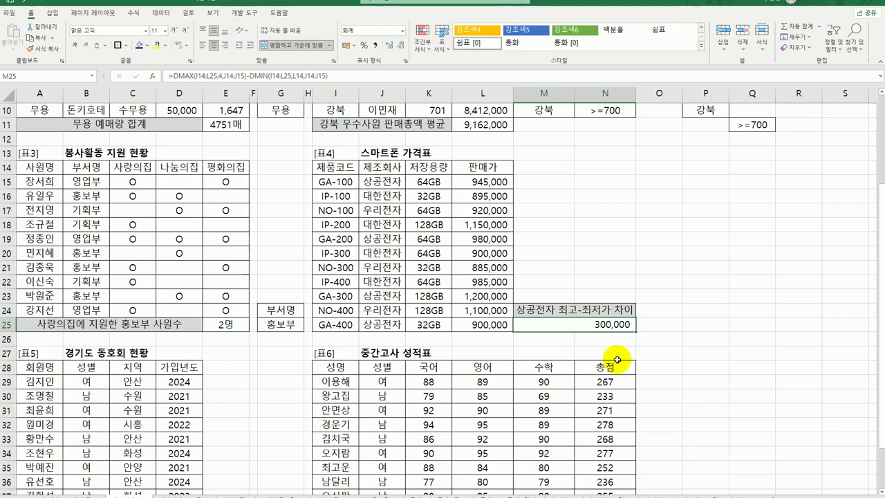
- Examine table 5's result cell D39, the 지역 criterion 안산 in C28:C29 and the 가입년도 values in D29:D38
scroll(617, 360, down, 1)
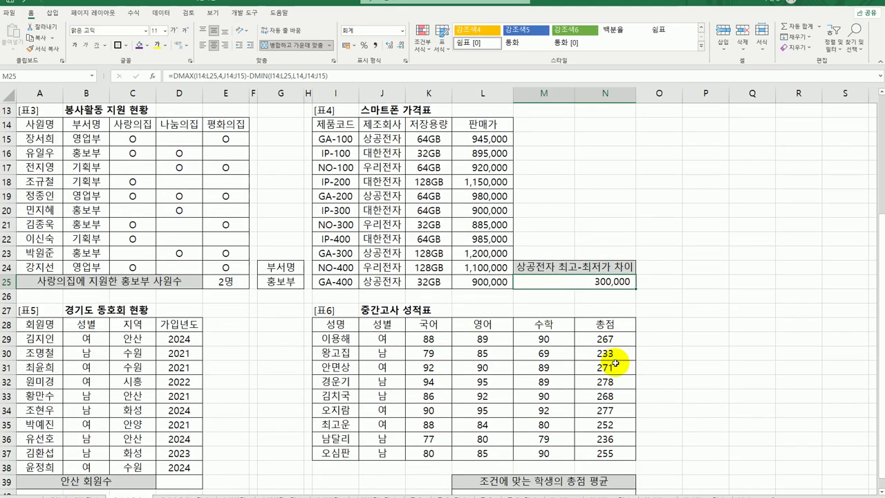
scroll(615, 362, down, 1)
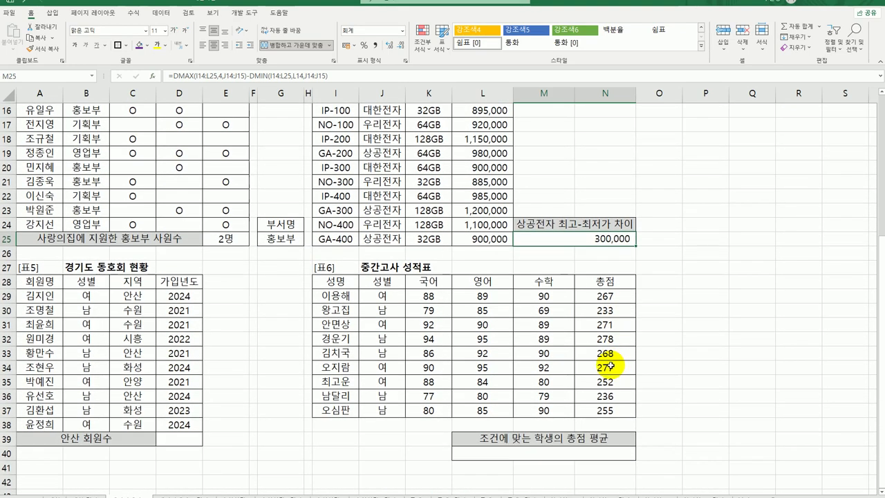
click(186, 439)
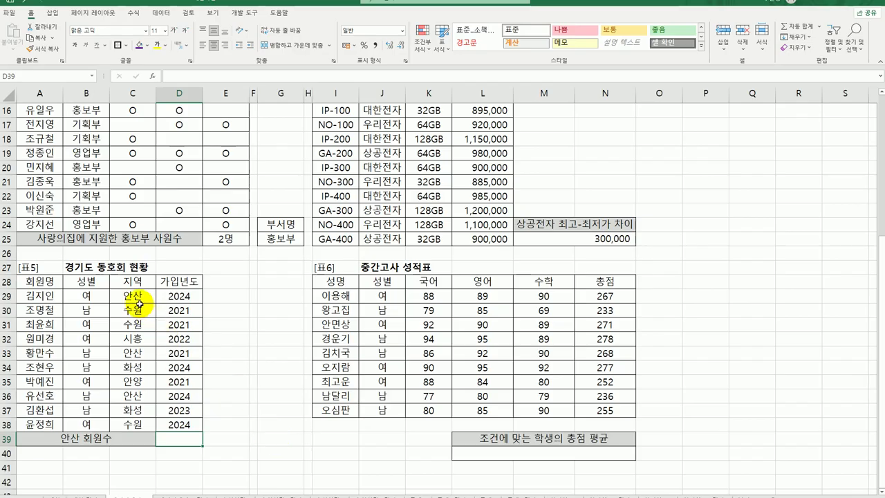
drag(131, 281, 133, 296)
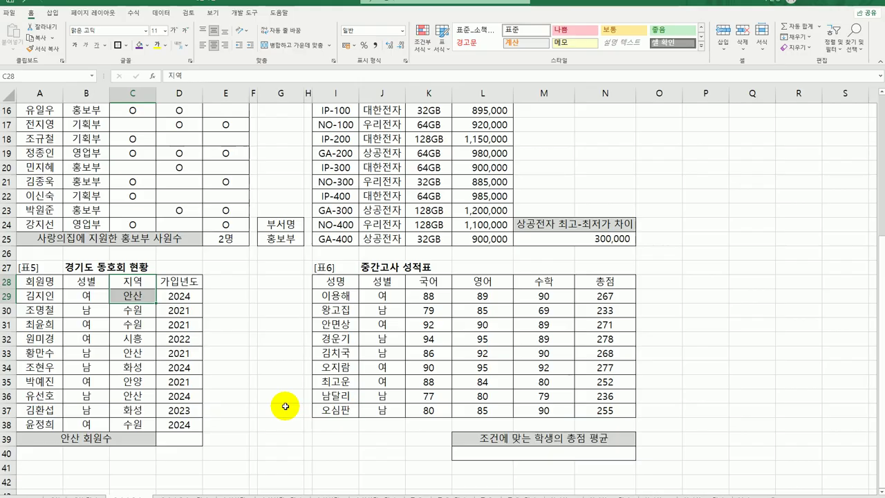
click(180, 438)
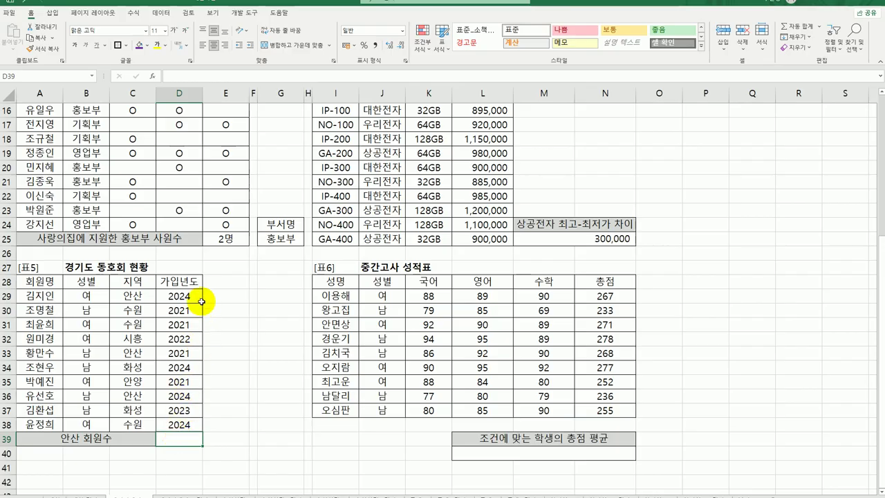
drag(192, 294, 185, 425)
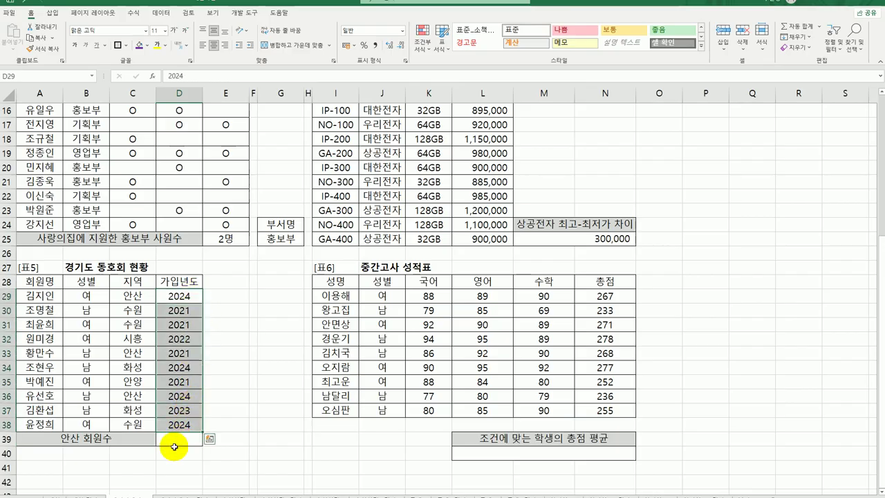
- Start a DCOUNT formula in D39 and open its function arguments clear of table 5
click(174, 441)
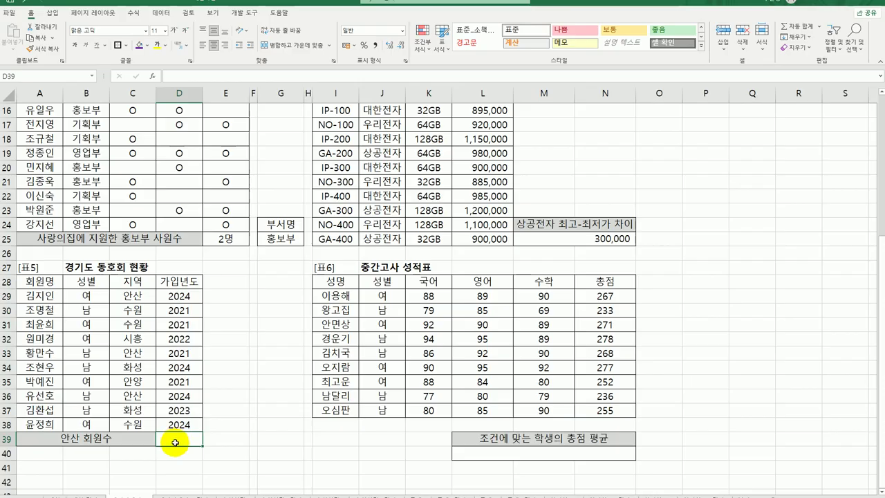
text(=dc)
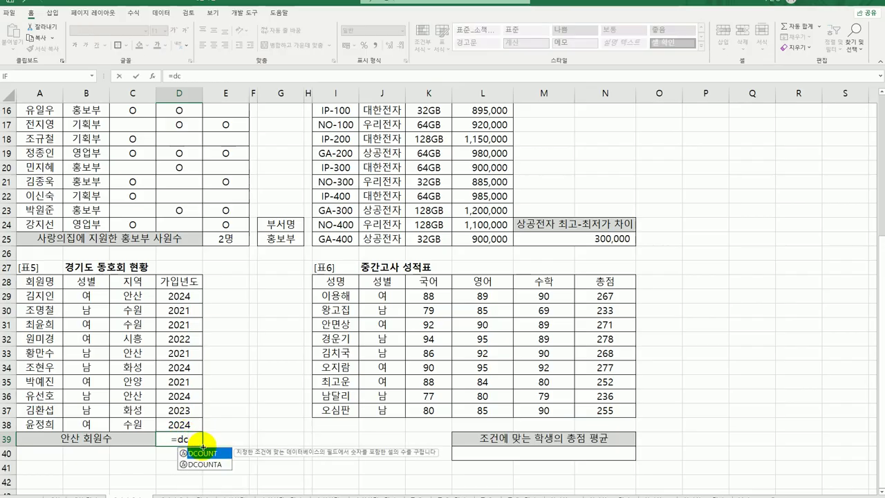
double_click(204, 453)
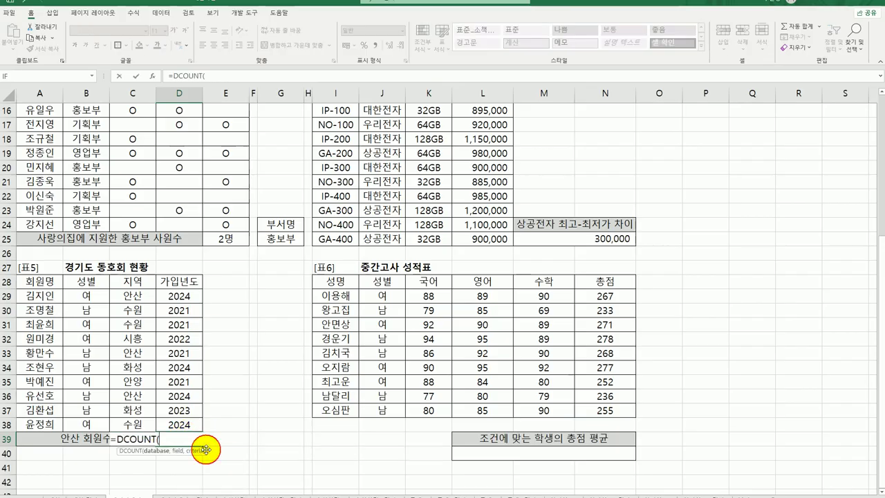
click(153, 75)
drag(237, 325, 428, 244)
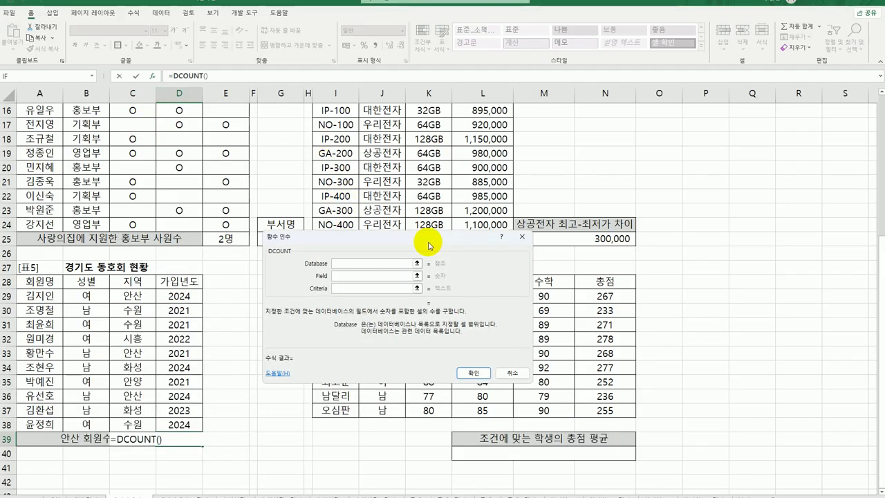
- Complete the DCOUNT formula in D39 with database A28:D38, field D28 and criteria C28:C29
drag(38, 282, 182, 424)
click(341, 276)
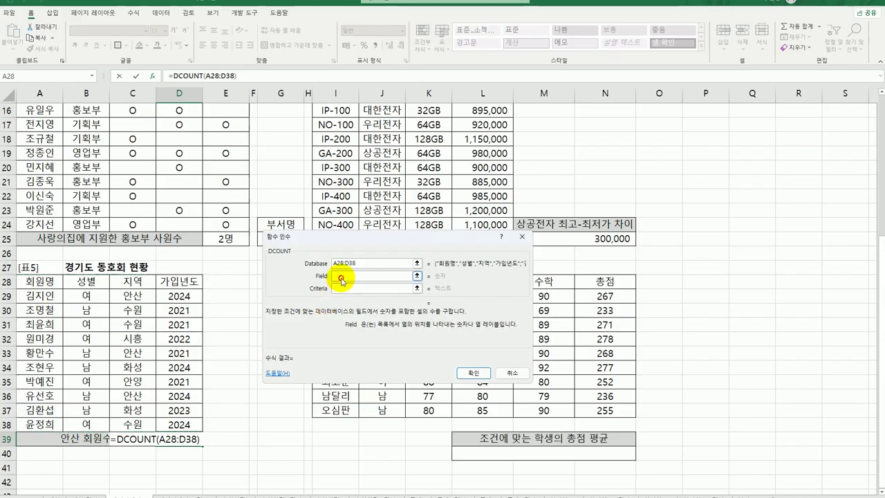
click(199, 280)
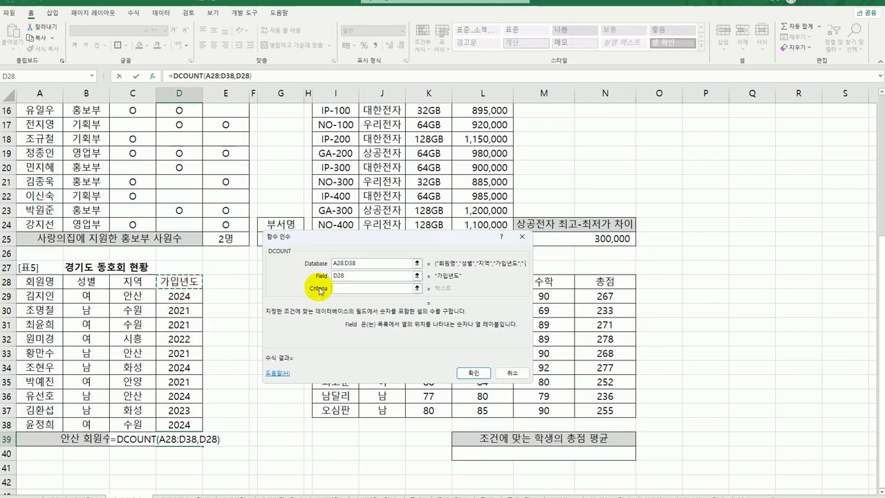
click(339, 289)
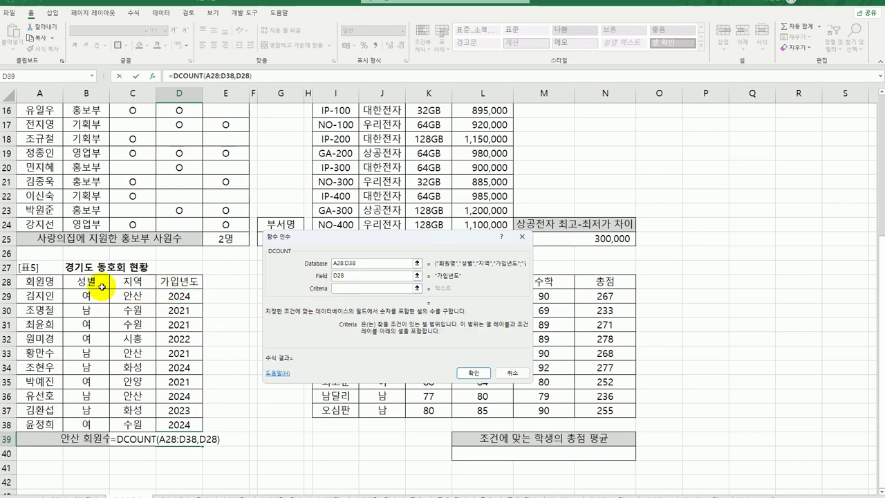
drag(141, 284, 138, 296)
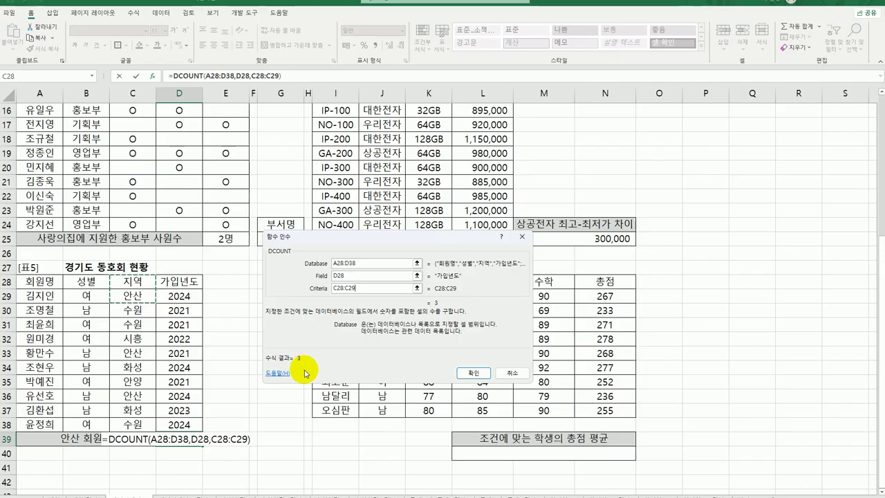
click(474, 374)
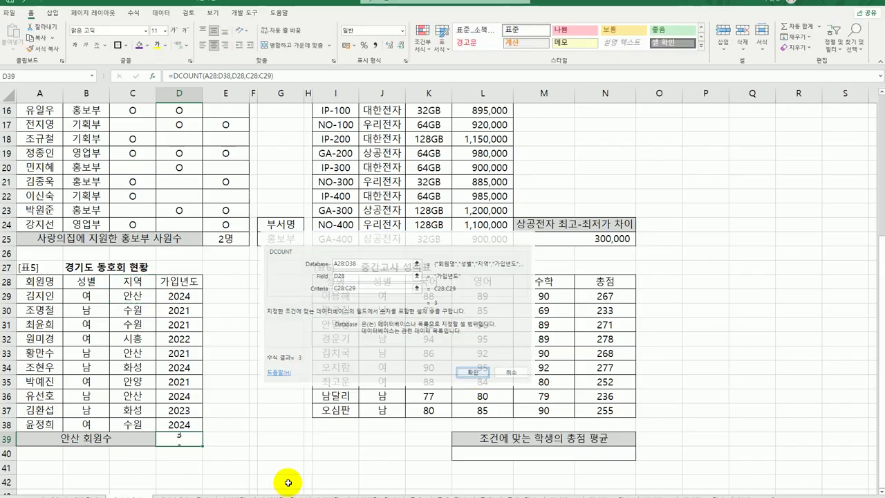
- Append &"명" to the DCOUNT formula in D39
double_click(179, 438)
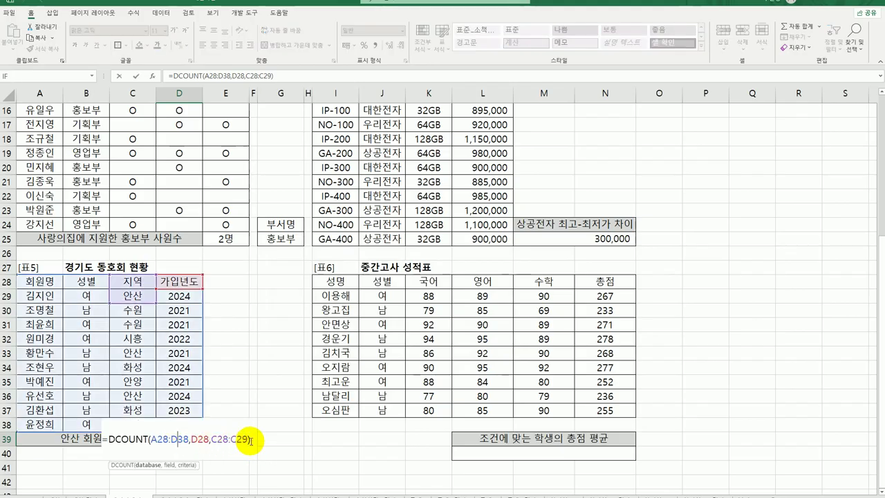
text(&)
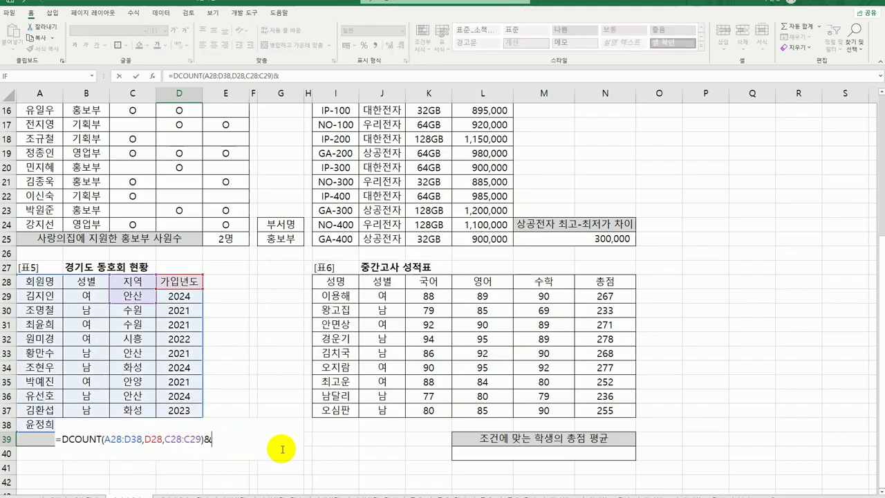
text("ㅁㅕㅇ")
key(Return)
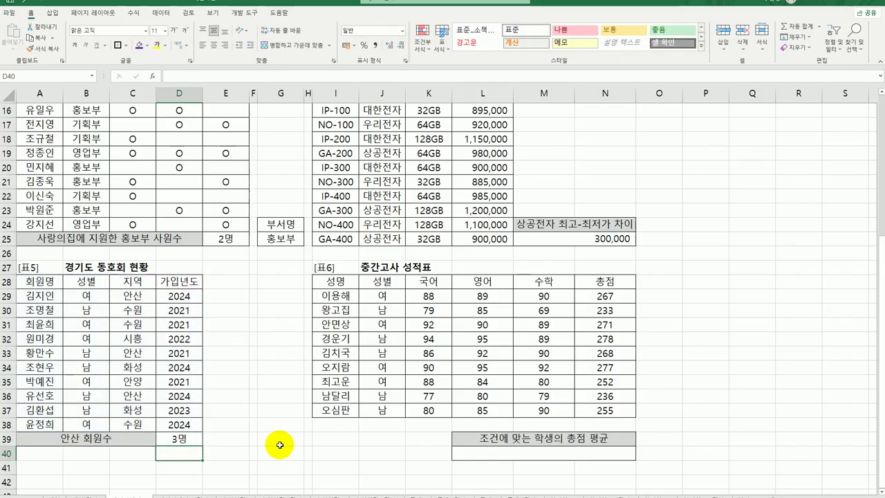
click(199, 440)
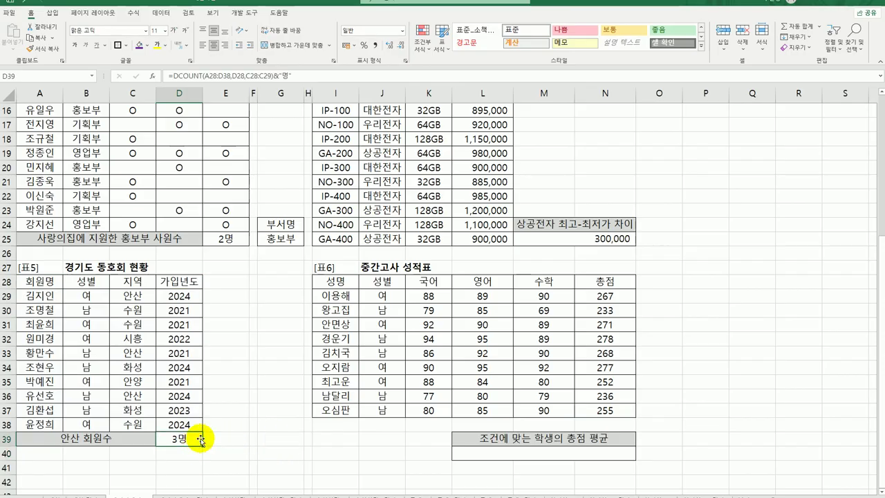
- Copy table 6's 성별 header and the value 남 into I39:I40 as the first criterion
scroll(200, 439, up, 1)
scroll(200, 438, down, 1)
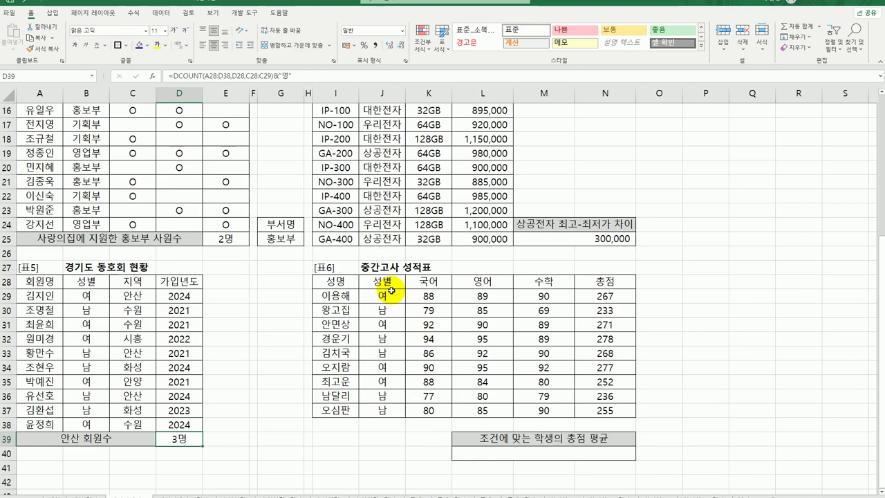
click(332, 438)
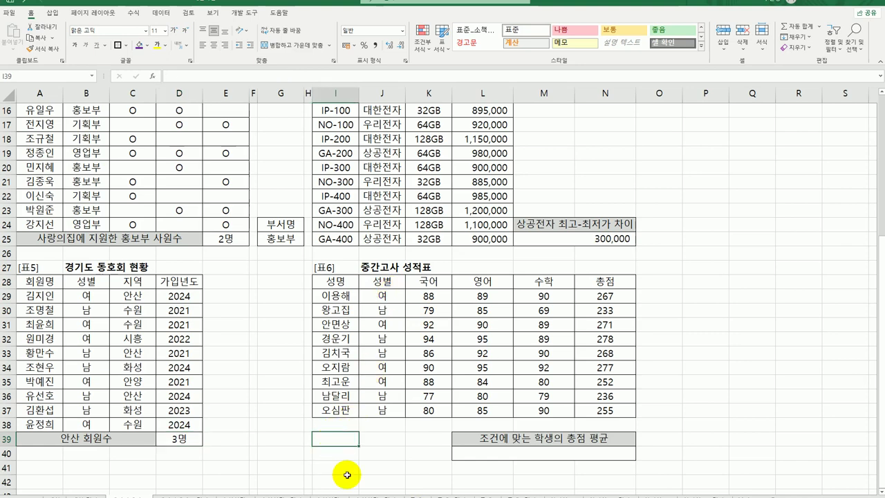
click(386, 280)
ctrl+click(389, 310)
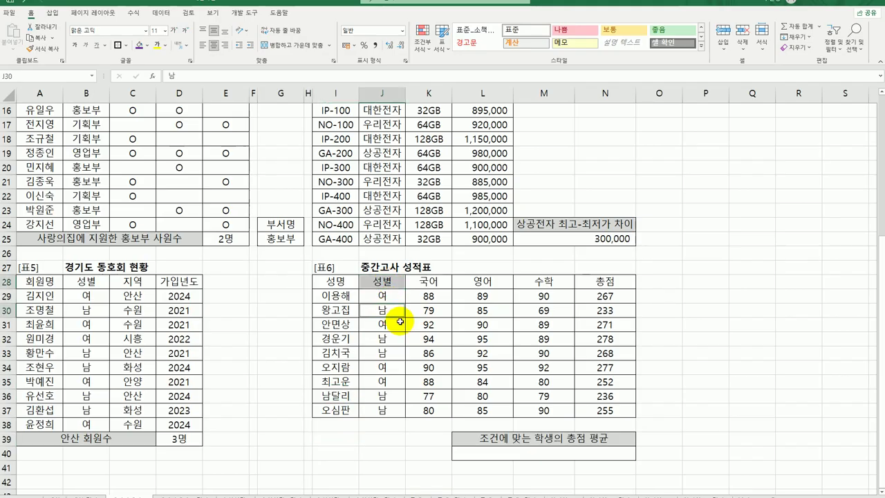
key(ctrl+c)
click(336, 441)
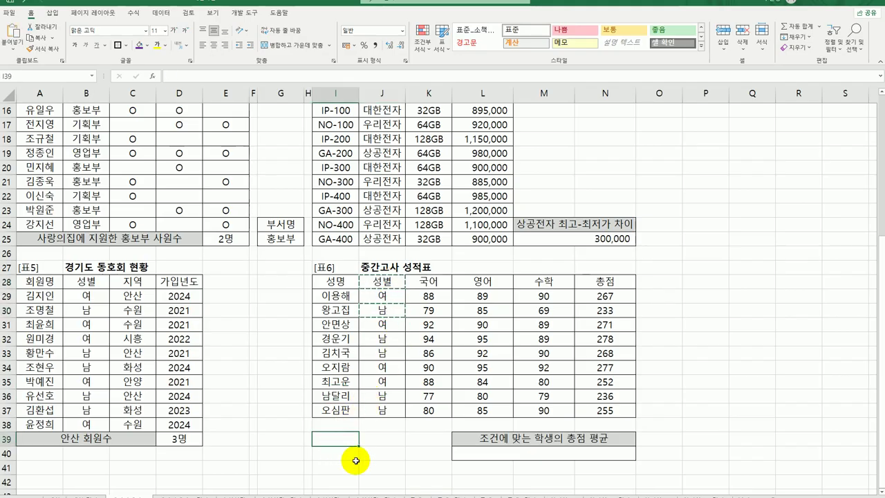
key(ctrl+v)
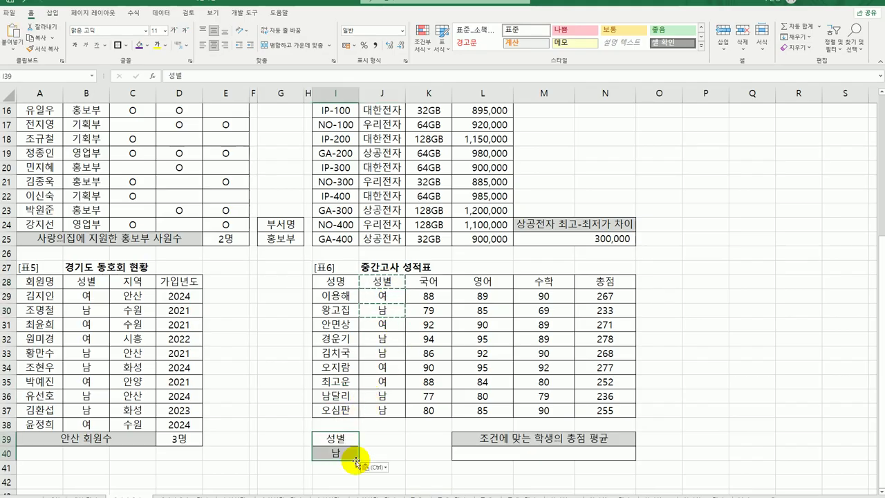
- Copy table 6's 영어 header into J39 and enter the condition >=90 in J40
click(494, 280)
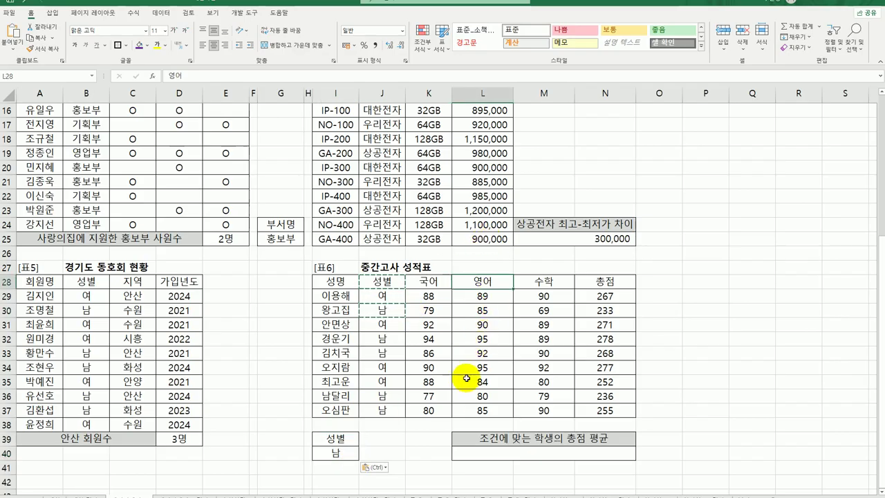
key(ctrl+c)
click(381, 439)
key(ctrl+v)
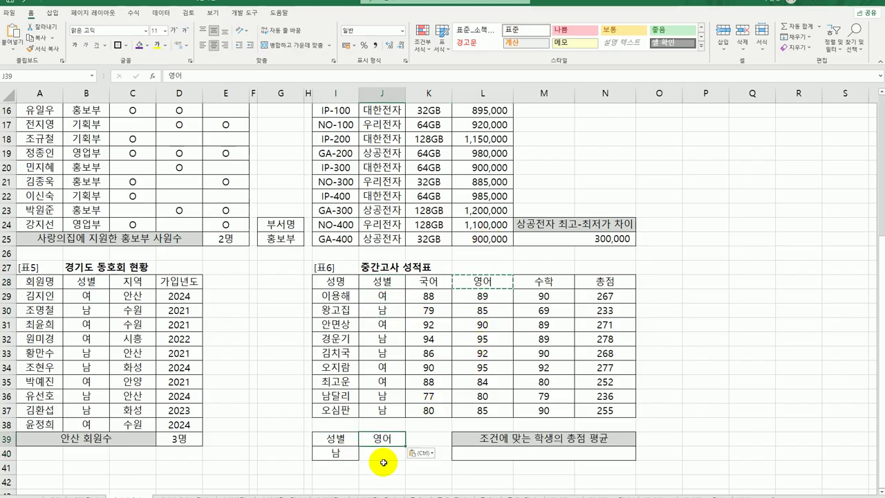
click(367, 454)
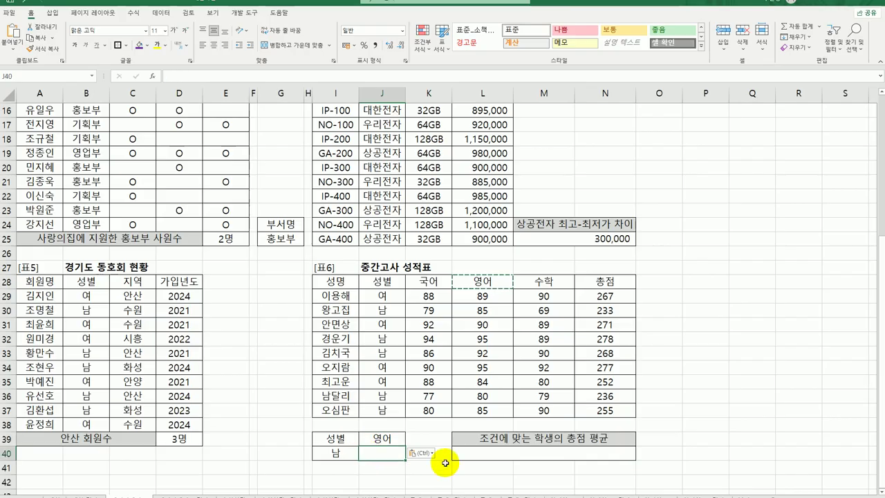
text(>=90)
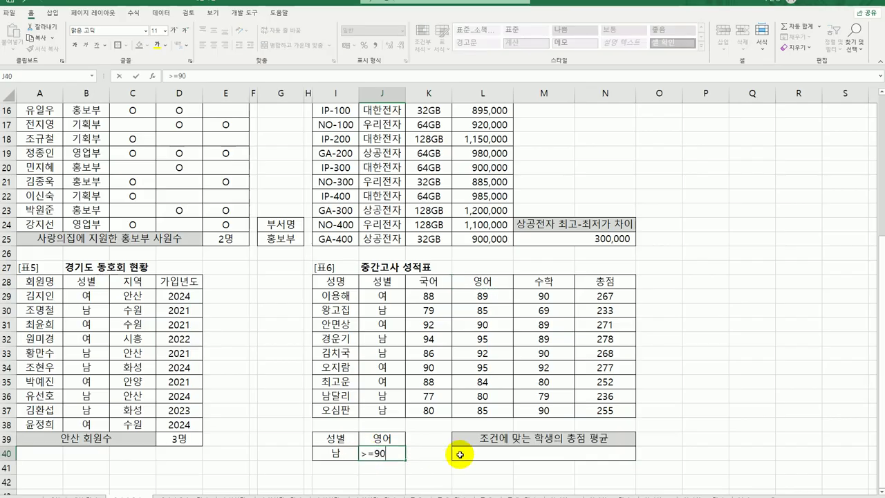
key(Return)
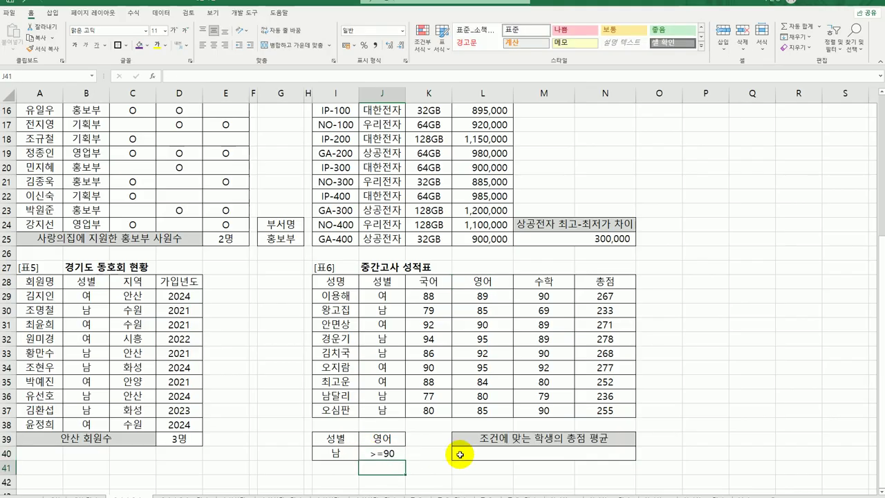
- Copy the 성별 value 여 from table 6 into I41, below 남
click(395, 297)
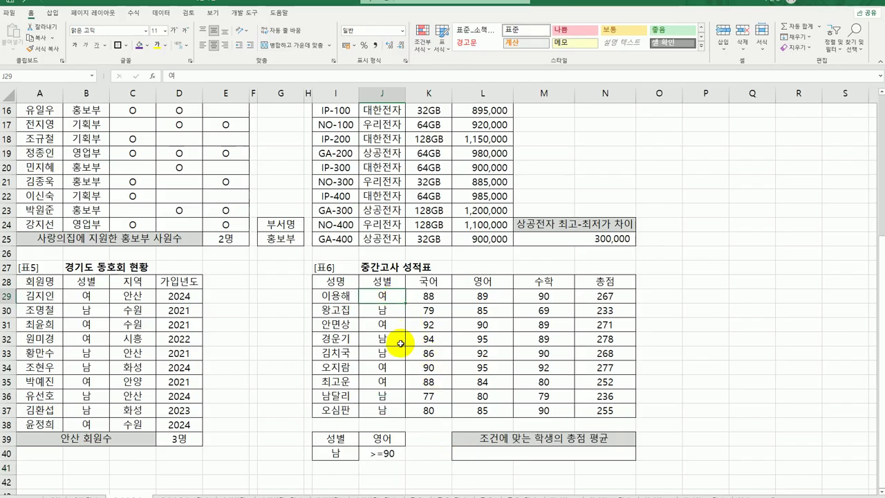
key(ctrl+c)
click(336, 468)
key(ctrl+v)
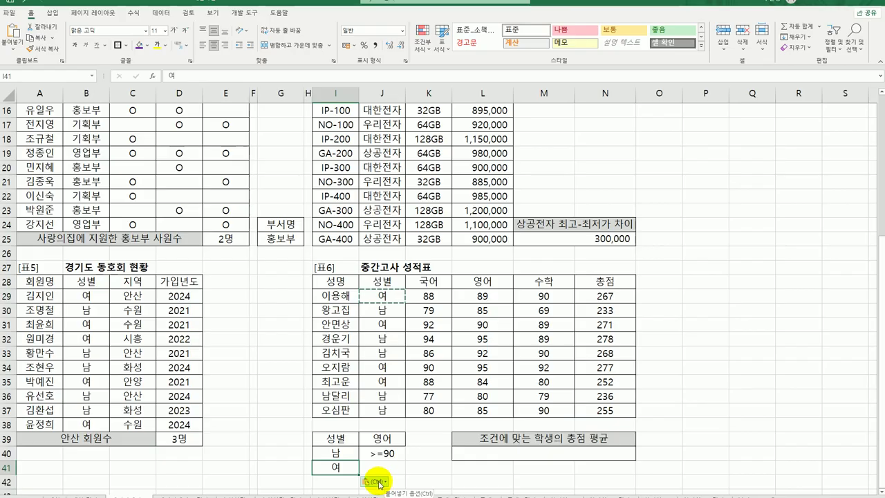
- Copy table 6's 수학 header into K39 and enter the condition >=90 in K41, on the 여 row
click(543, 282)
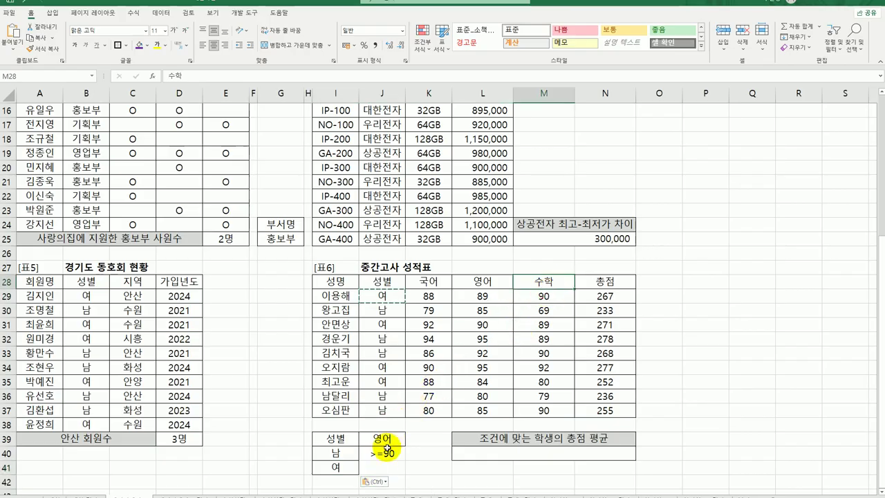
key(ctrl+c)
click(423, 442)
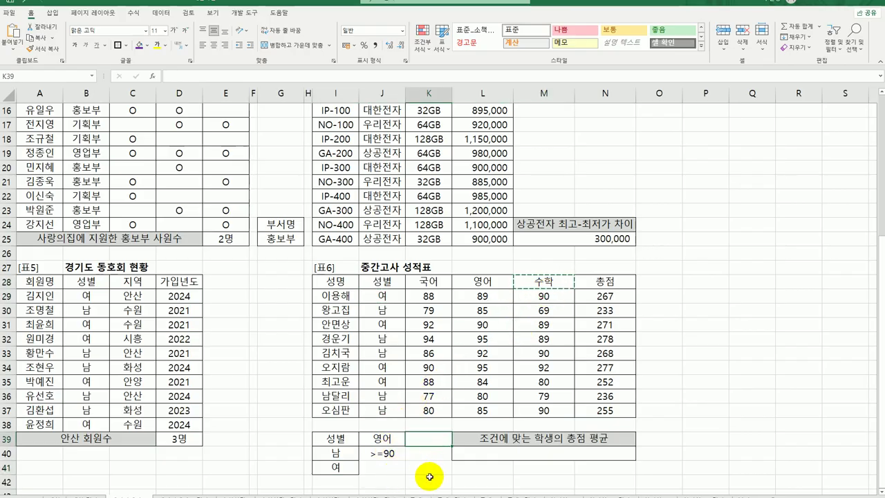
key(ctrl+v)
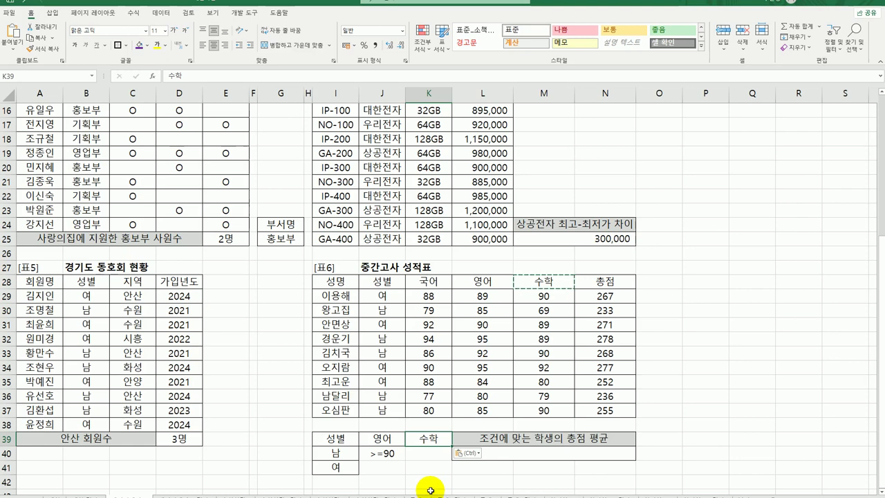
click(336, 467)
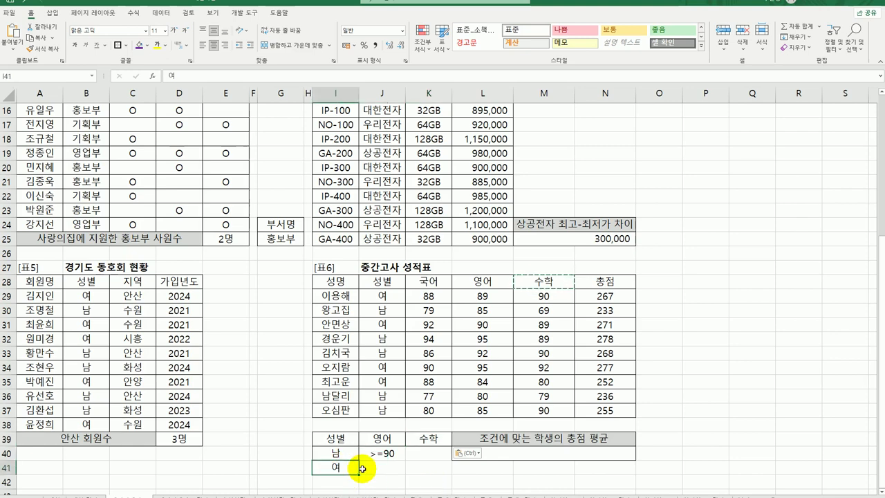
click(428, 469)
text(>)
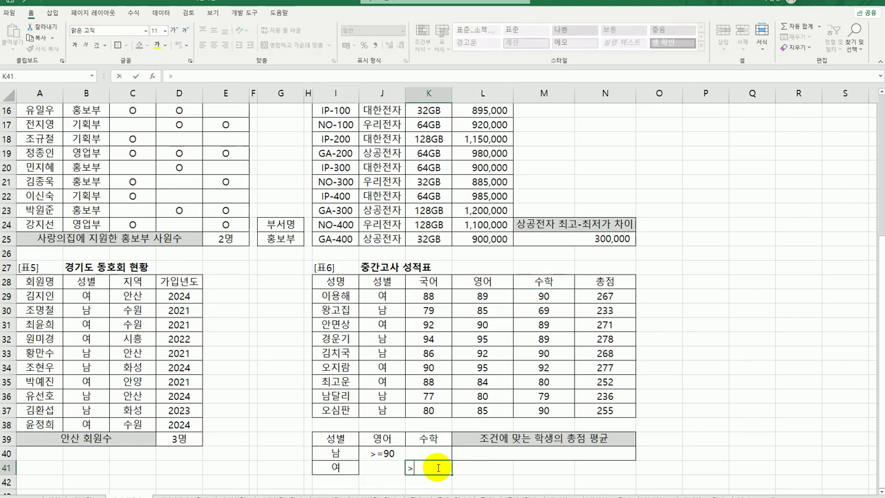
text(=90)
key(Return)
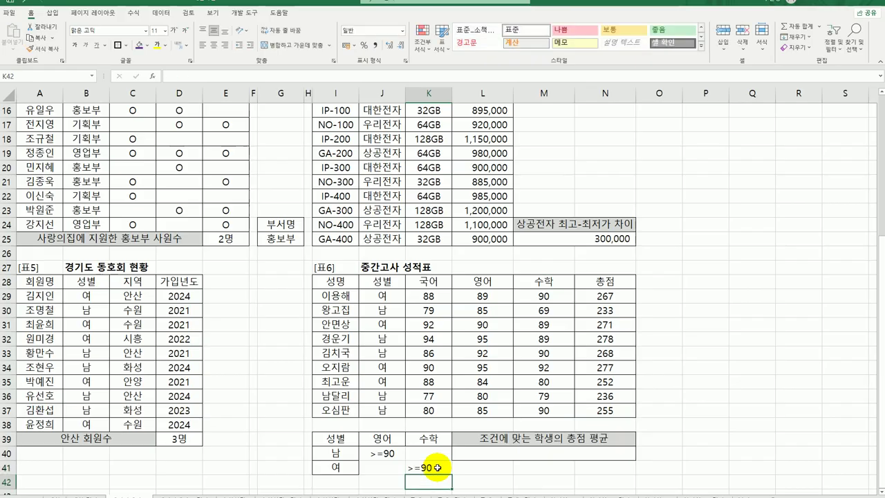
- Start a DAVERAGE formula in L40 and open its function arguments clear of table 6
drag(336, 438, 374, 453)
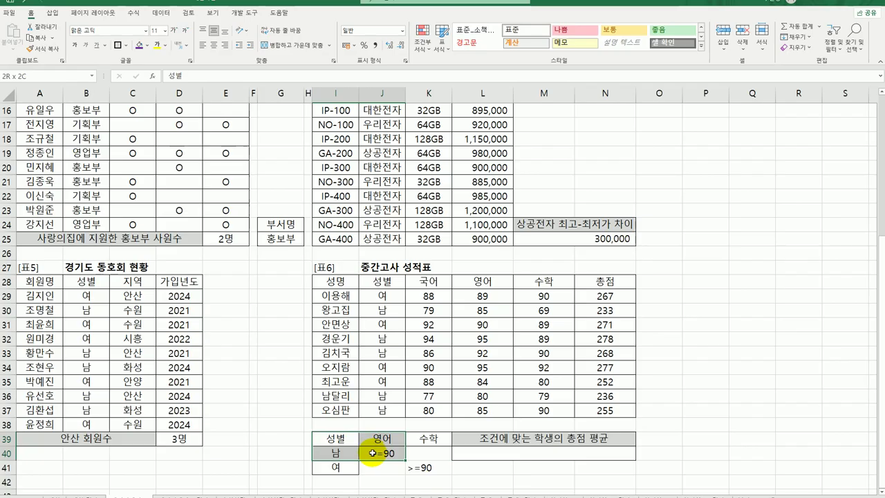
drag(337, 440, 415, 469)
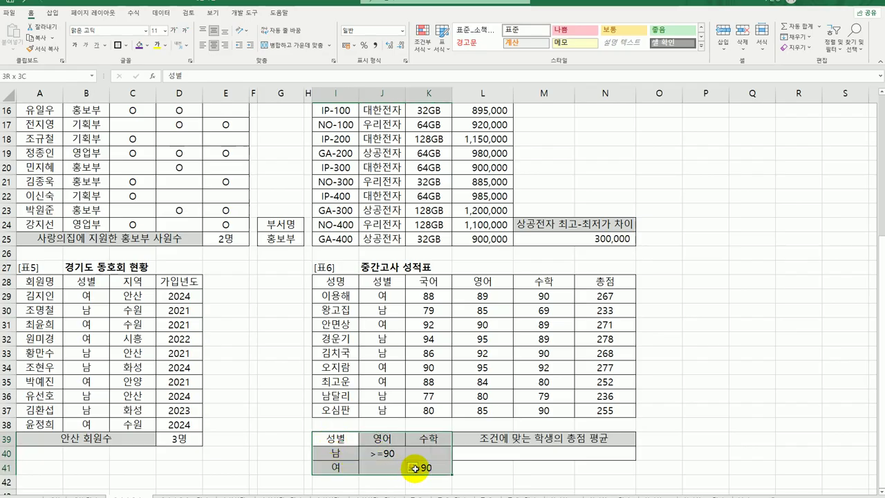
click(609, 281)
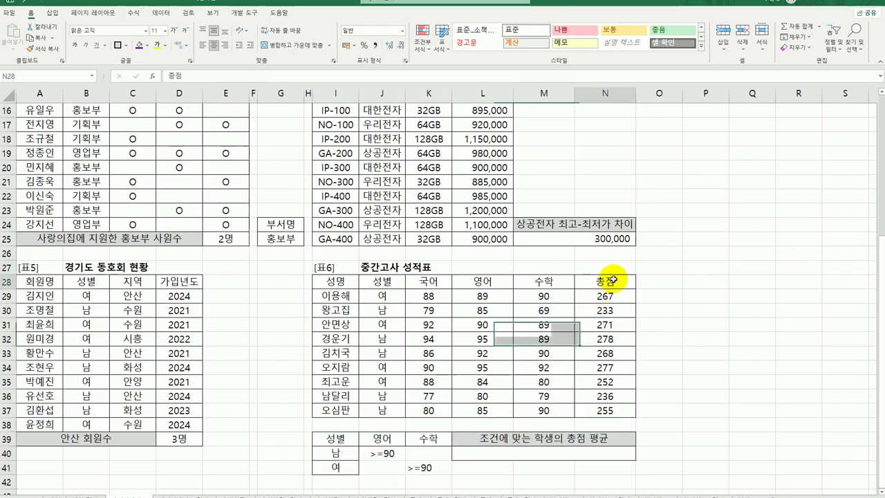
click(581, 454)
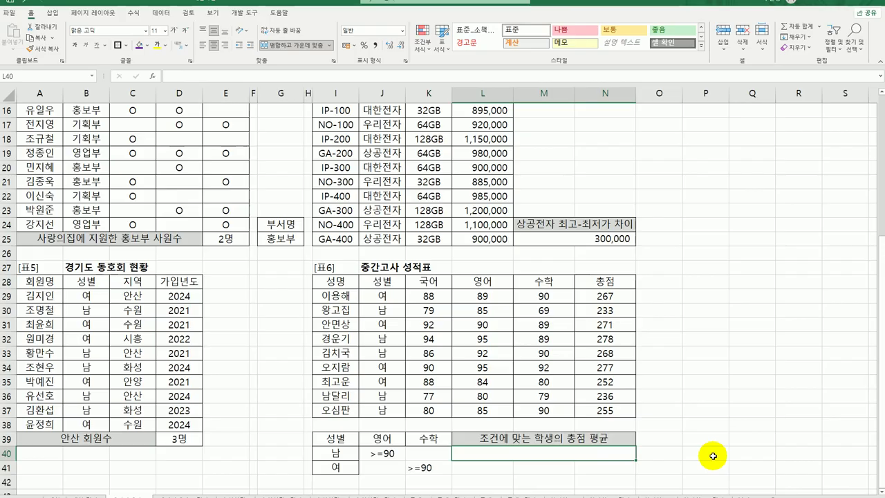
text(=ㅇ)
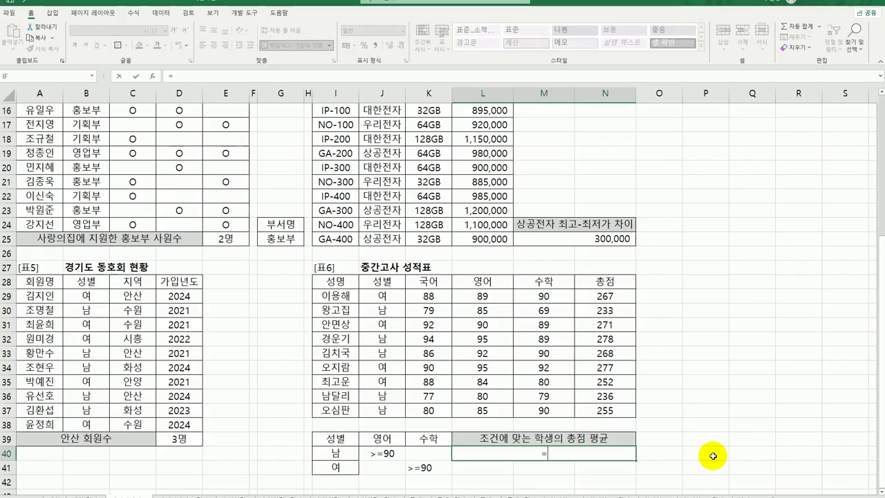
text(dav)
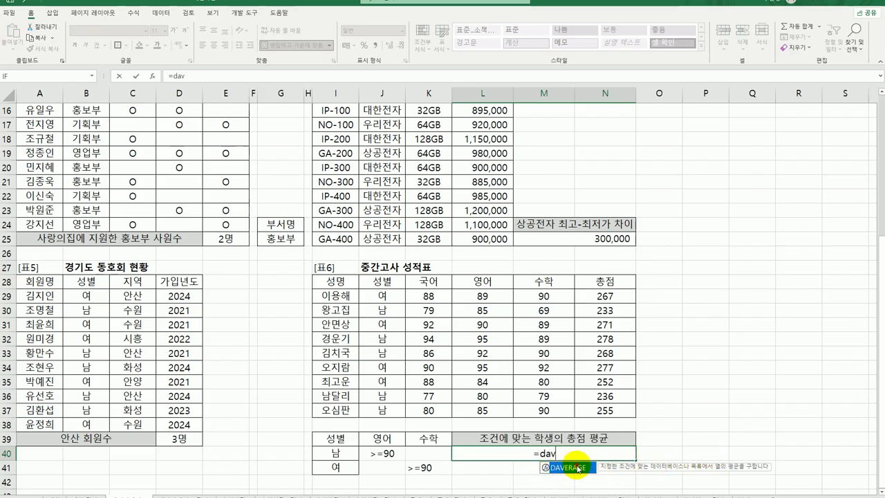
double_click(573, 474)
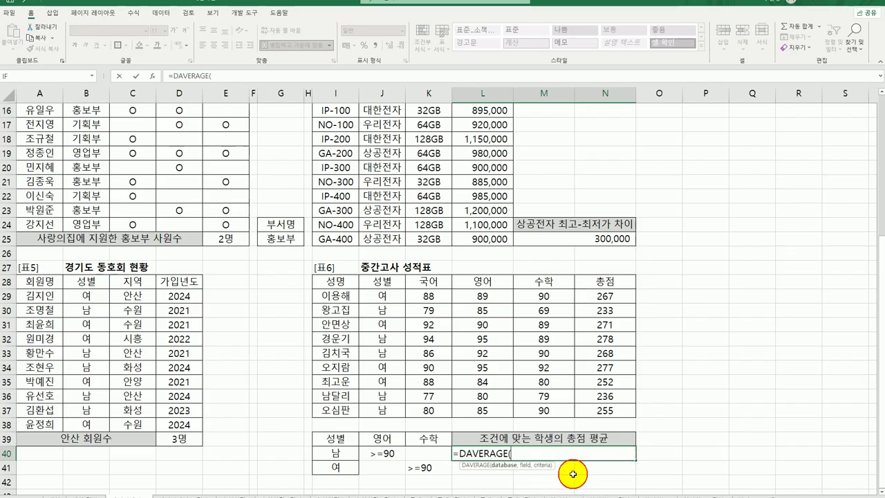
click(159, 78)
drag(428, 235, 248, 116)
- Complete the DAVERAGE formula in L40 with database I28:N37, field N28 and criteria I39:K41
drag(405, 303, 600, 411)
click(170, 156)
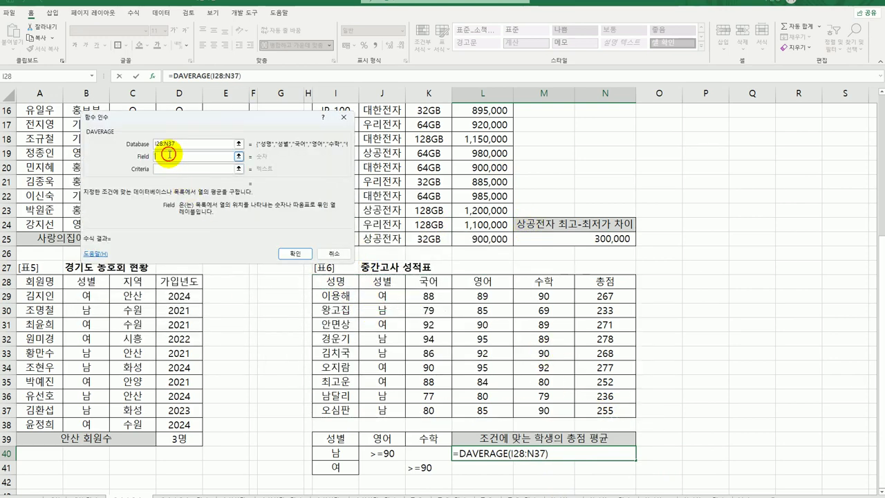
click(618, 281)
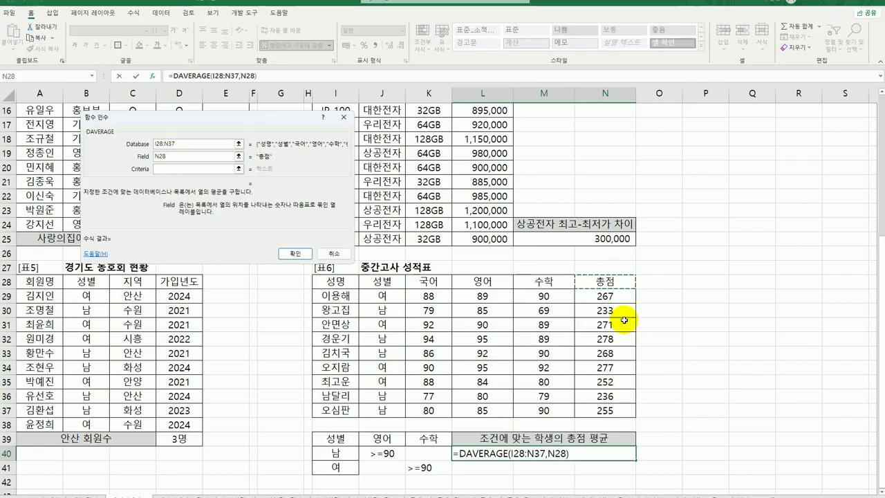
click(174, 171)
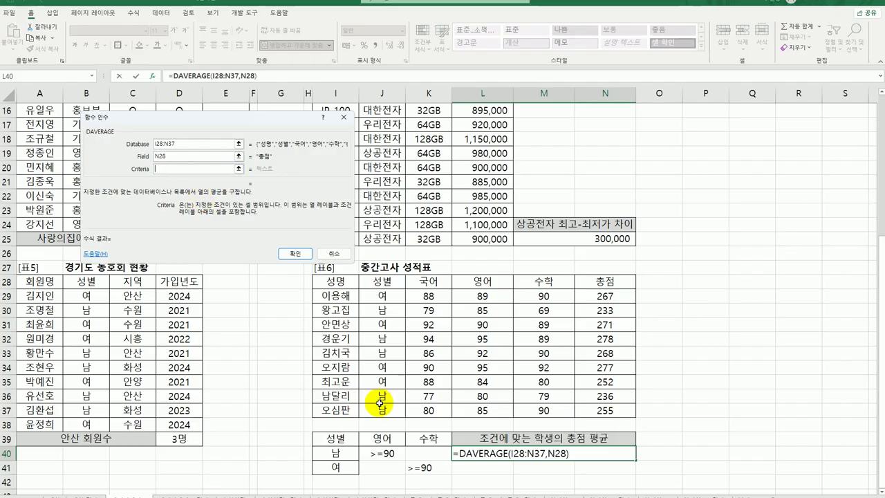
drag(336, 439, 419, 474)
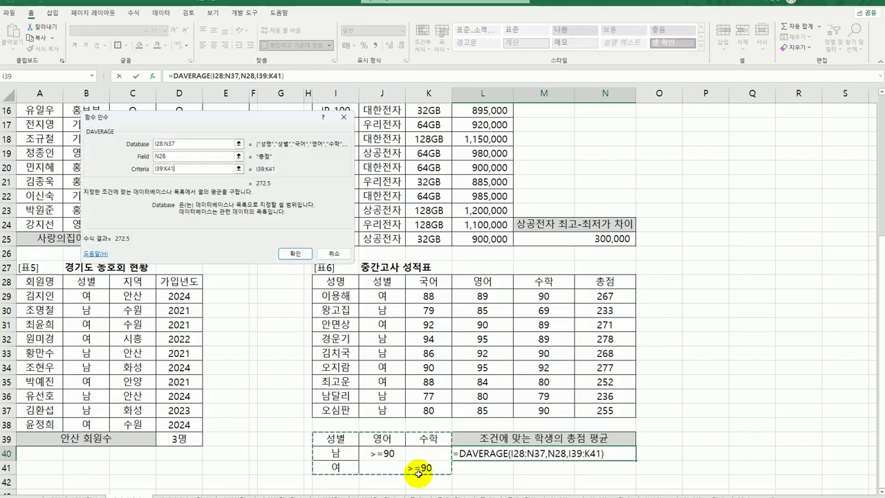
click(295, 253)
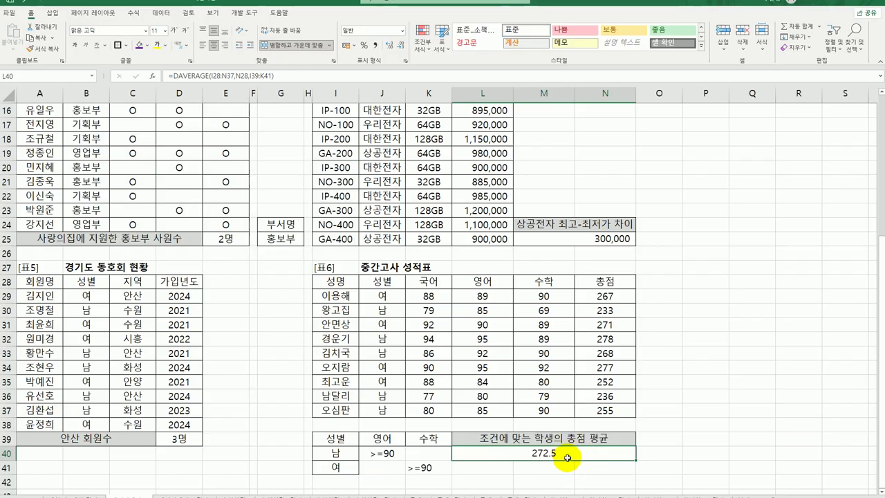
scroll(568, 458, up, 5)
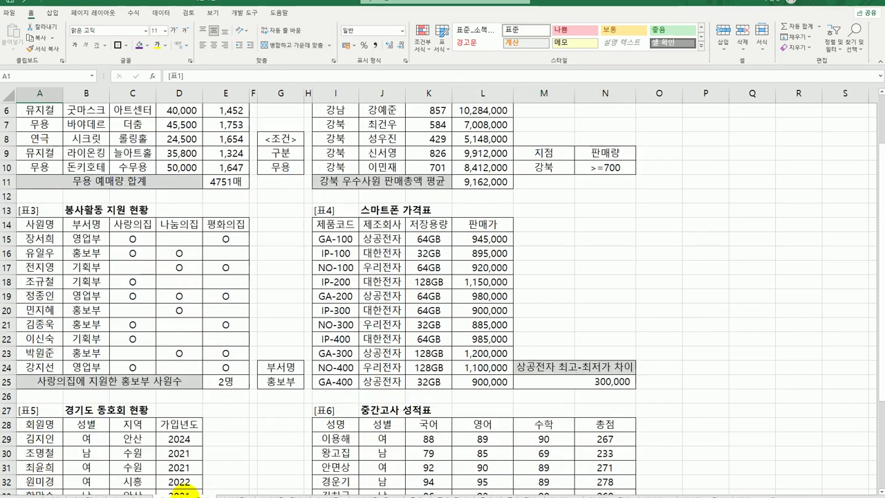
scroll(287, 396, up, 2)
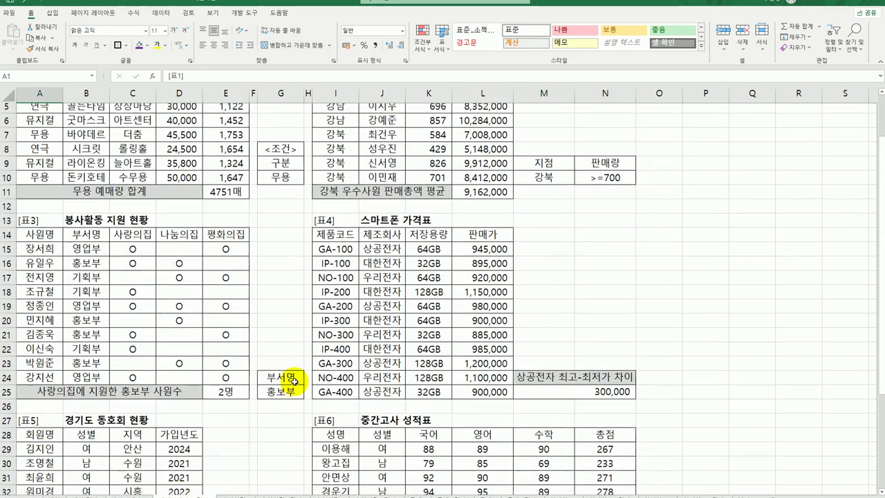